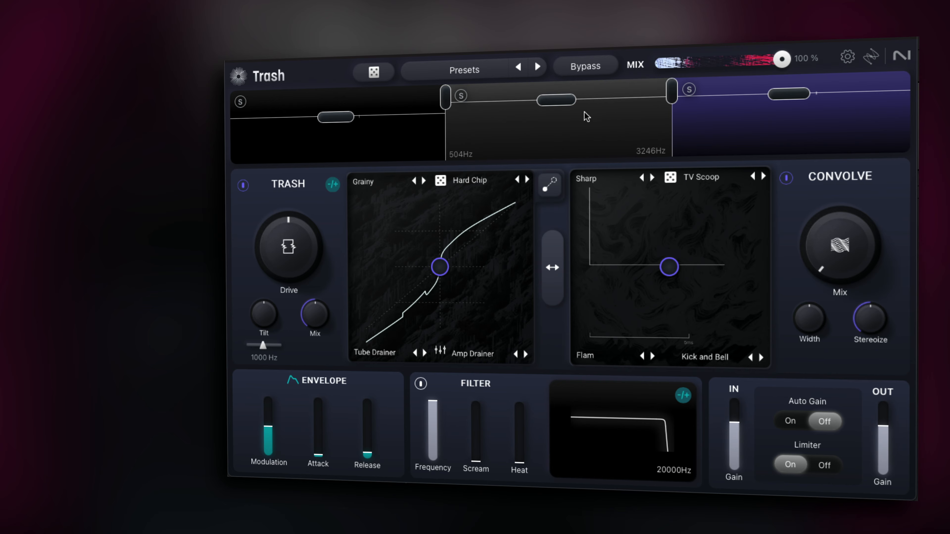
Step: Lower the output gains of the mid and high bands slightly
drag(566, 101, 567, 114)
drag(781, 99, 781, 110)
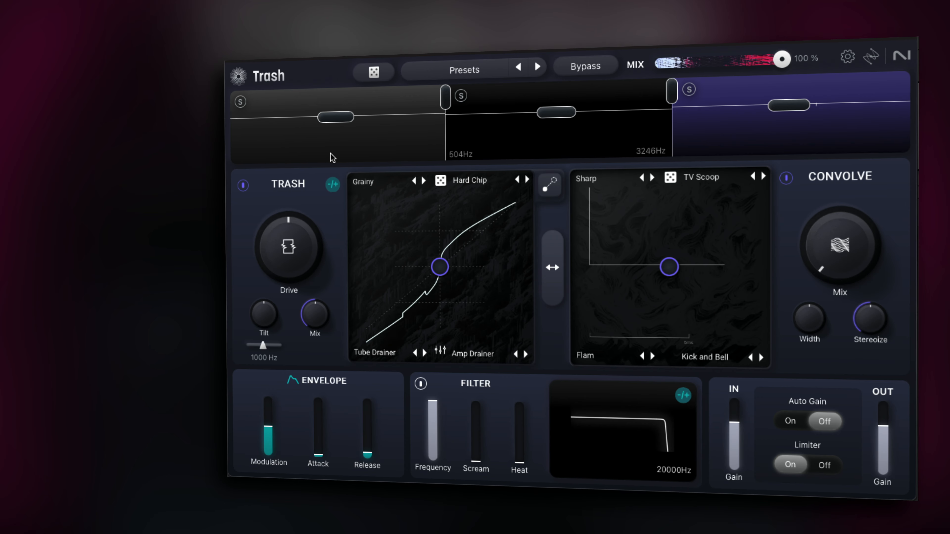
Step: Select the low band, raise its Drive to about 0.74 and lower its output gain slightly
click(331, 156)
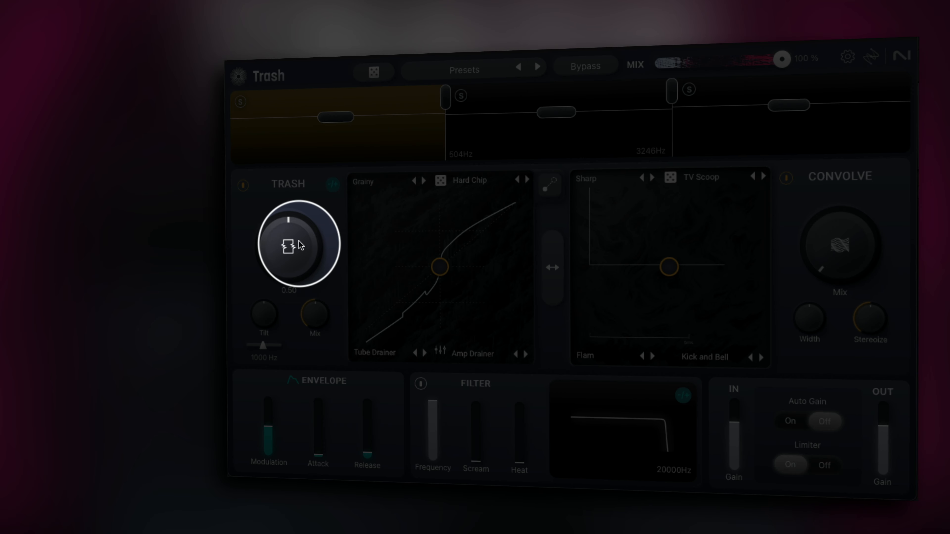
drag(301, 246, 298, 194)
drag(298, 250, 298, 235)
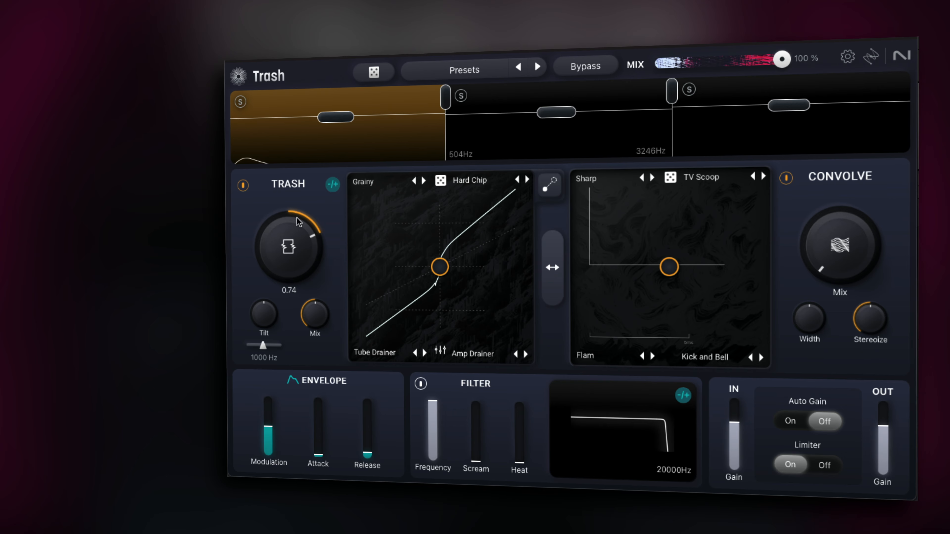
mouse_move(353, 122)
mouse_down()
mouse_move(343, 140)
mouse_move(343, 106)
mouse_move(343, 126)
mouse_up()
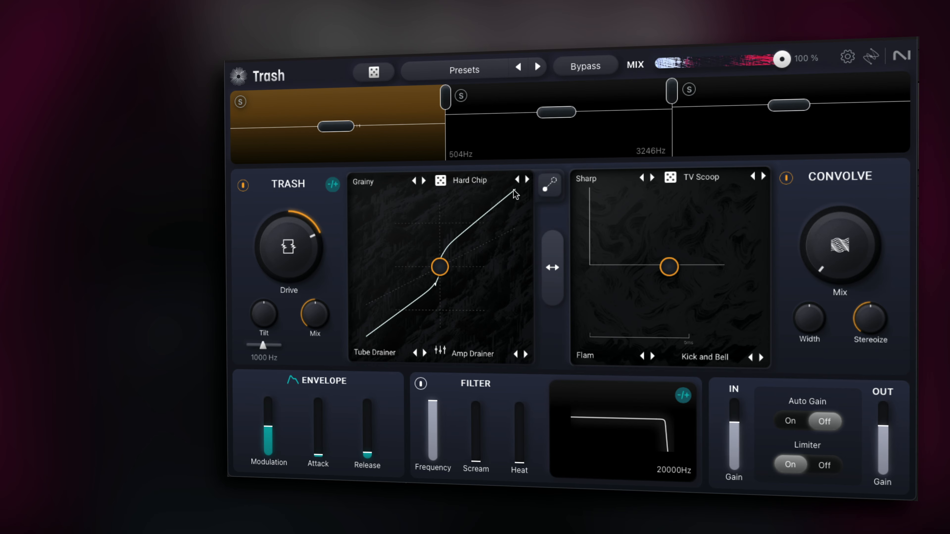
Step: Switch between the high and low bands to compare their per-band settings
click(751, 147)
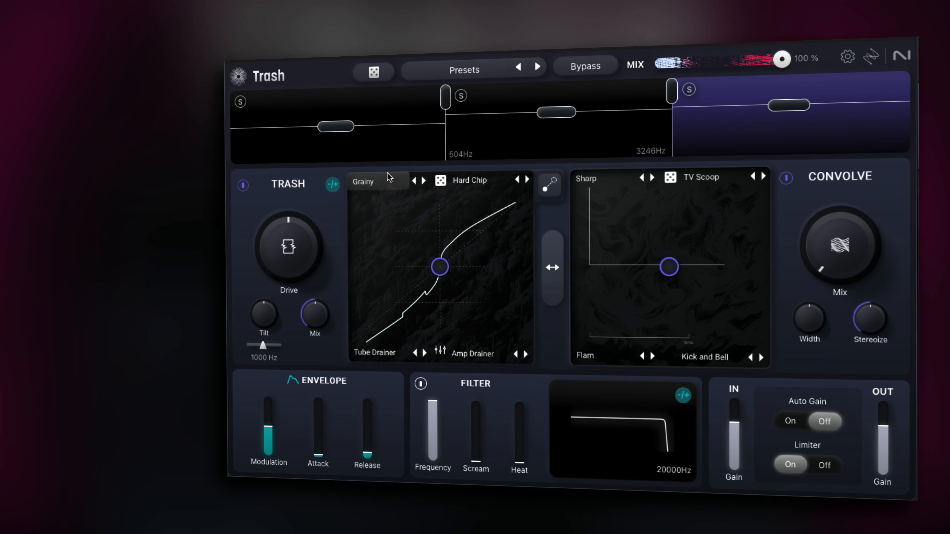
click(382, 156)
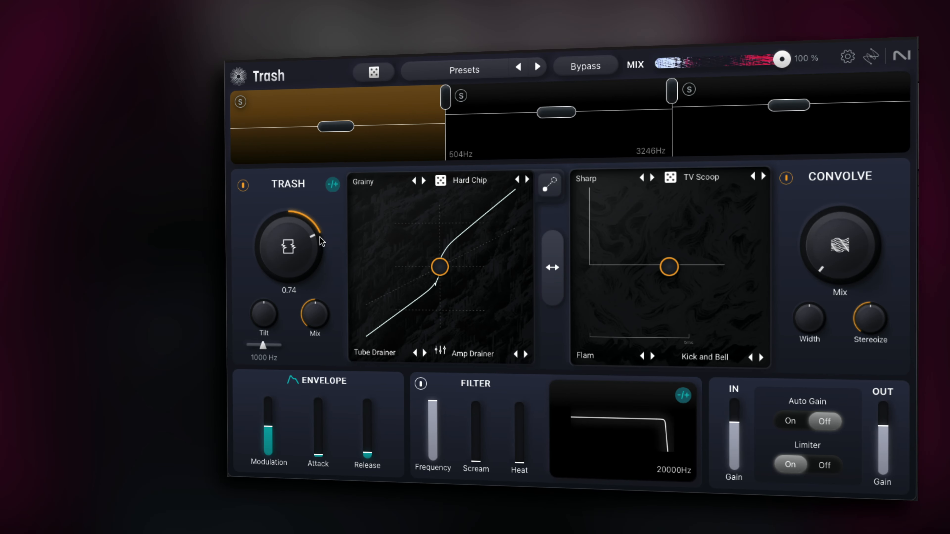
click(837, 152)
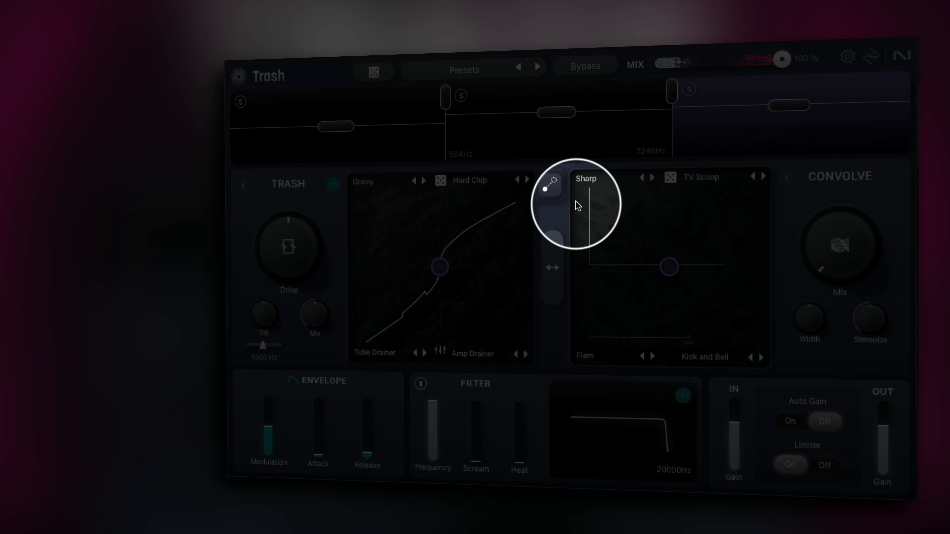
Step: Select the mid band and raise its Drive
mouse_move(316, 242)
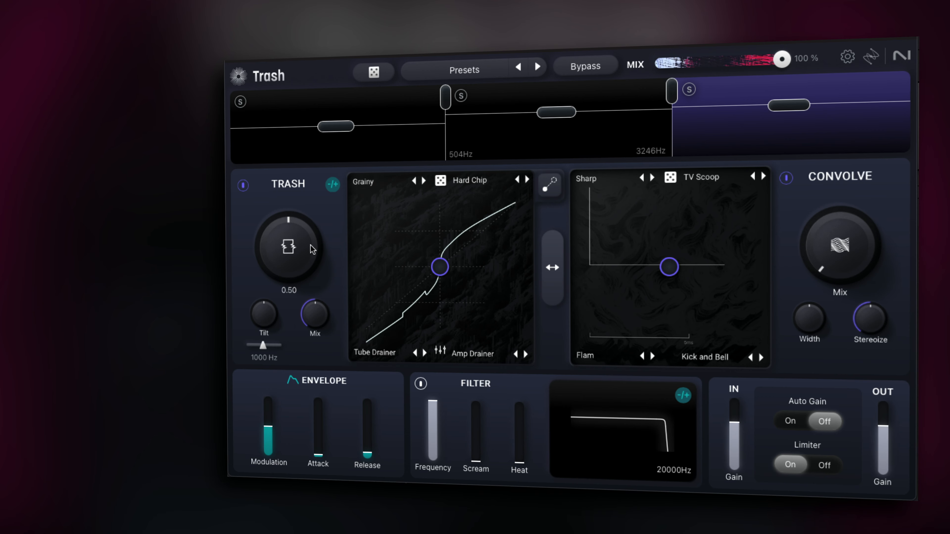
drag(309, 240, 313, 159)
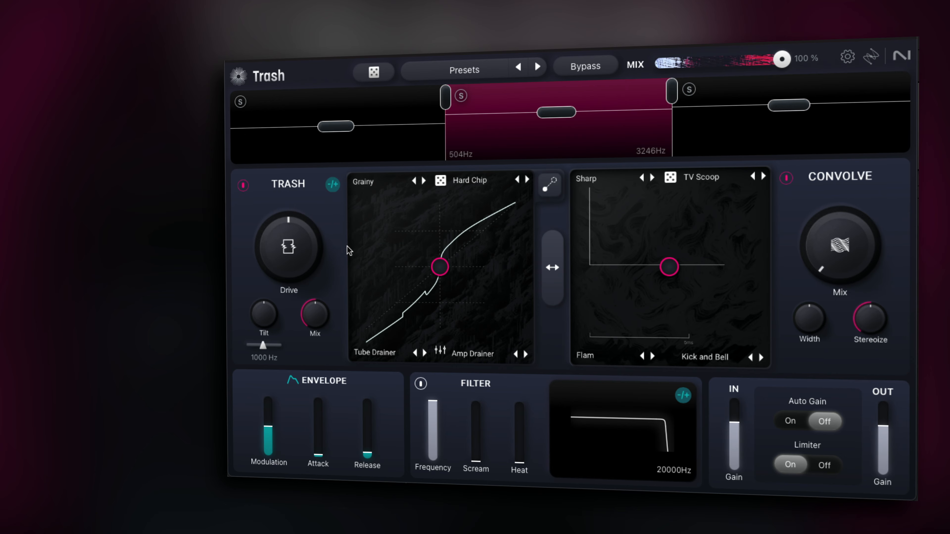
drag(323, 256, 321, 182)
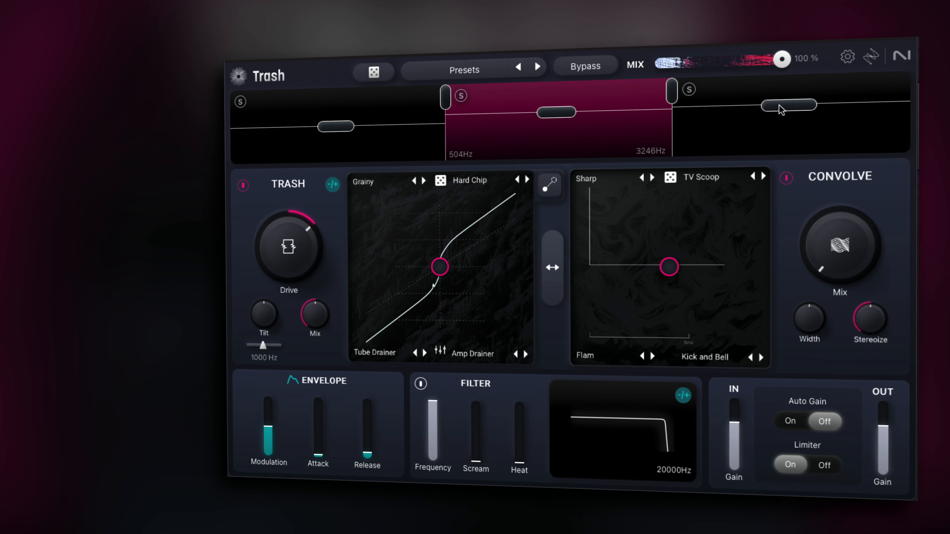
Step: Adjust band output gains: lower the high band, raise the mid band slightly, and lower the low band
mouse_move(780, 104)
mouse_down()
mouse_move(781, 129)
mouse_move(780, 118)
mouse_up()
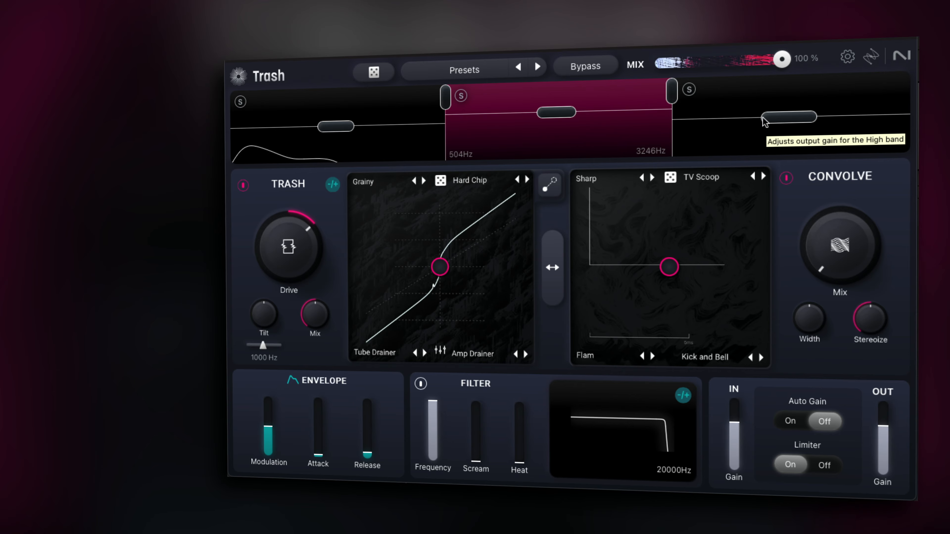
mouse_move(566, 111)
mouse_down()
mouse_move(566, 135)
mouse_move(583, 91)
mouse_move(581, 108)
mouse_up()
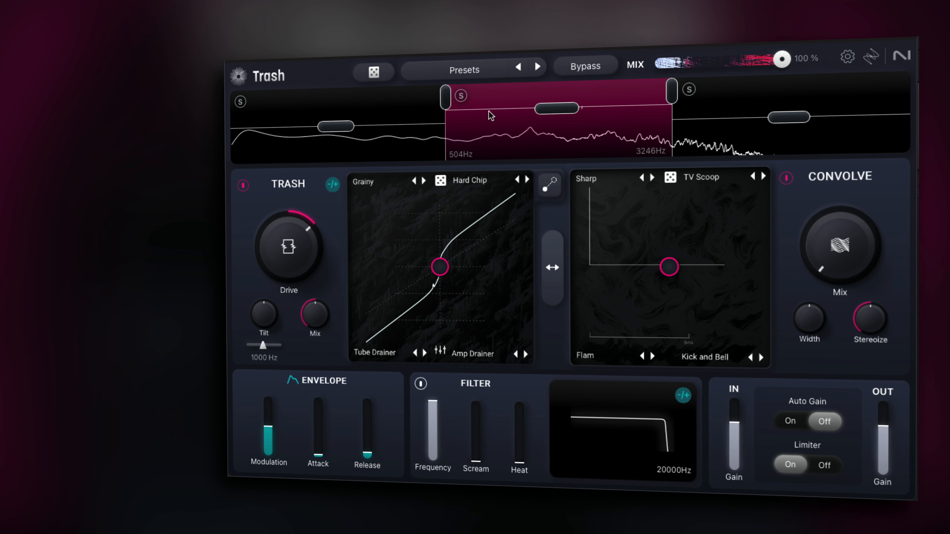
drag(336, 126, 336, 134)
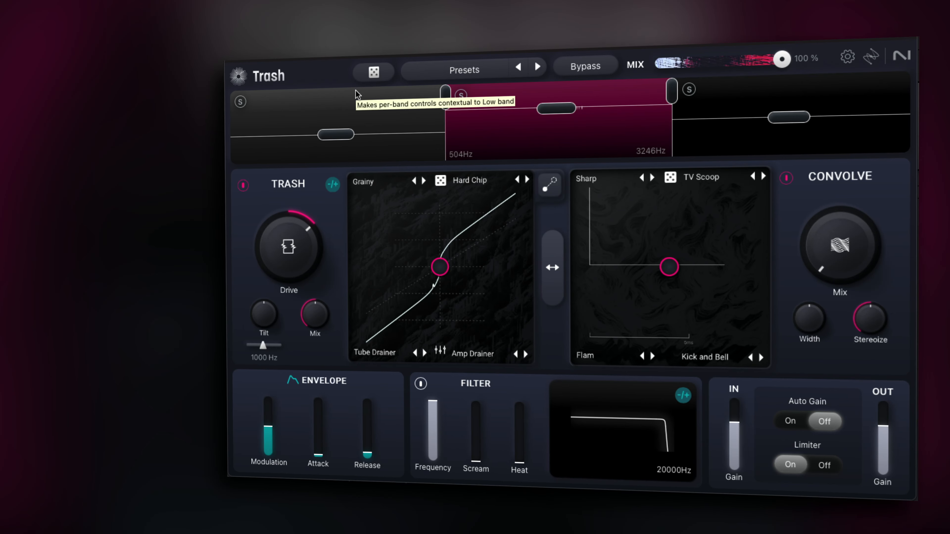
Step: Select the low, mid and high bands in turn to compare their per-band controls
click(347, 116)
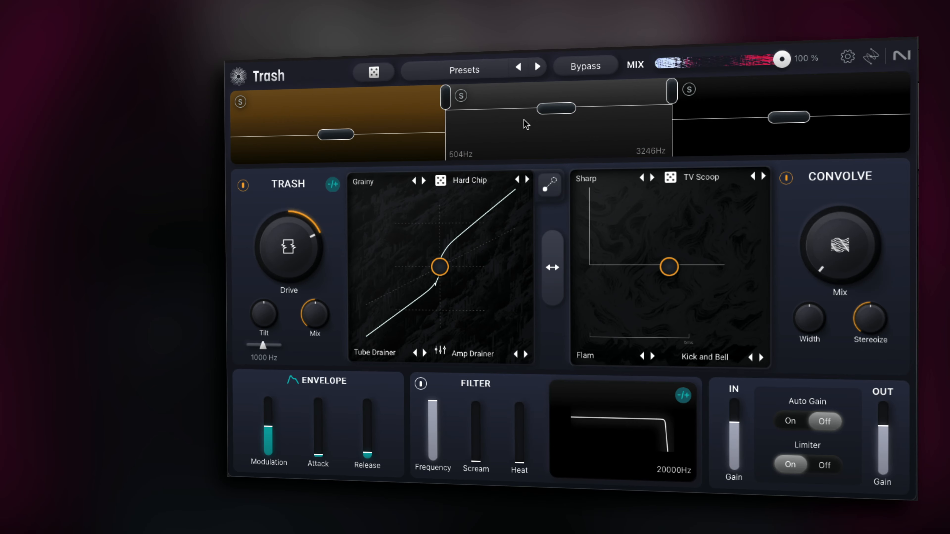
click(583, 130)
click(801, 134)
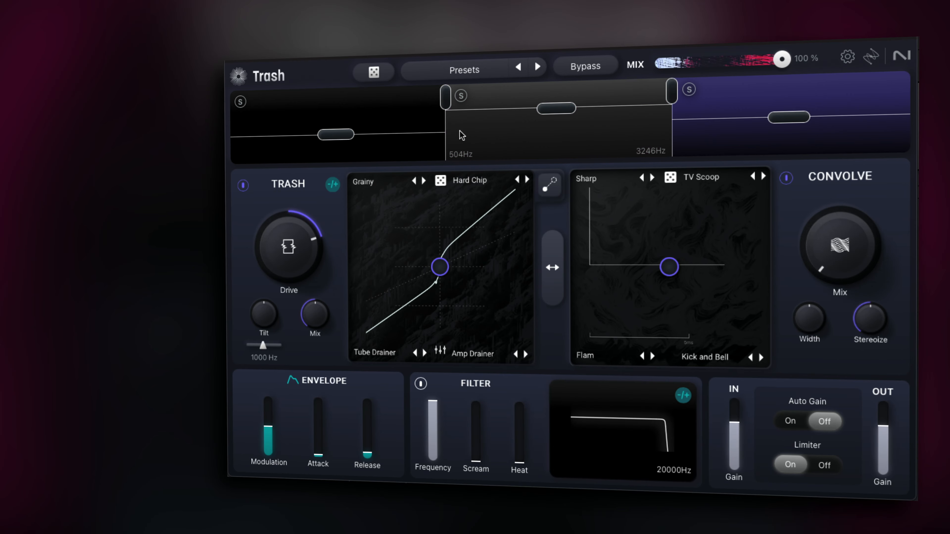
click(384, 119)
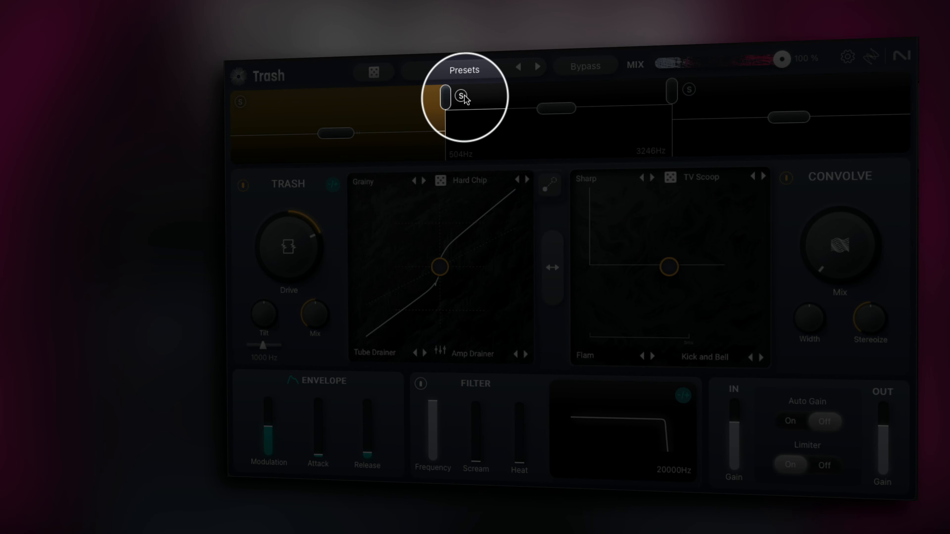
Step: Solo the mid band briefly to audition it, then lower its output gain
click(461, 95)
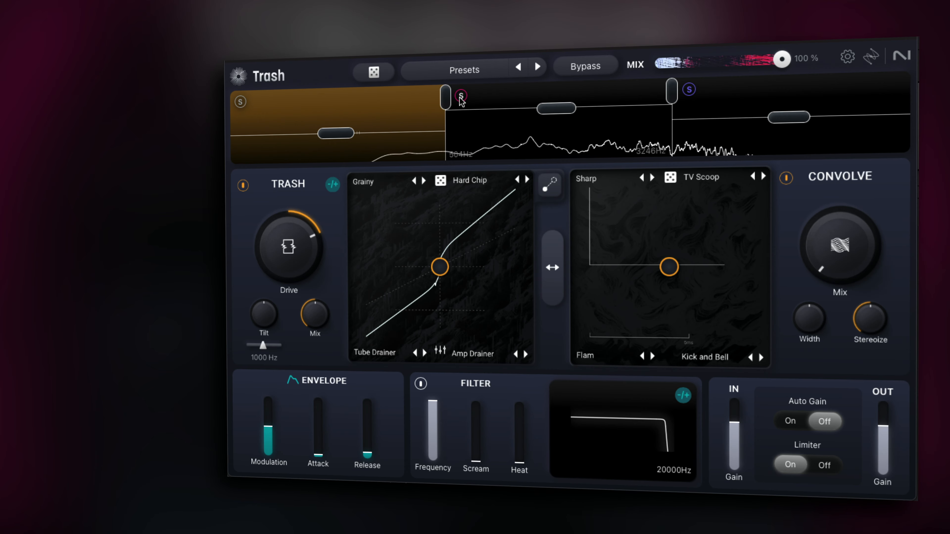
click(462, 95)
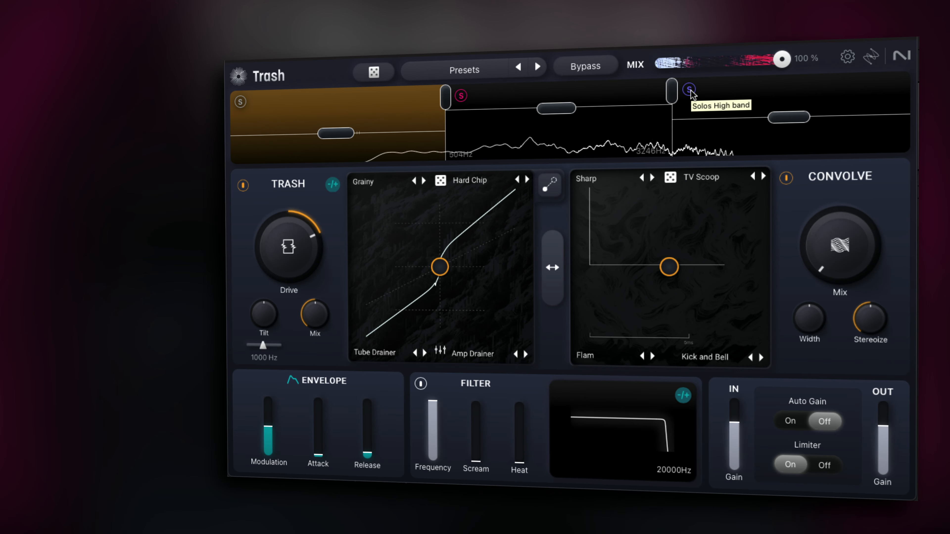
drag(569, 109, 567, 124)
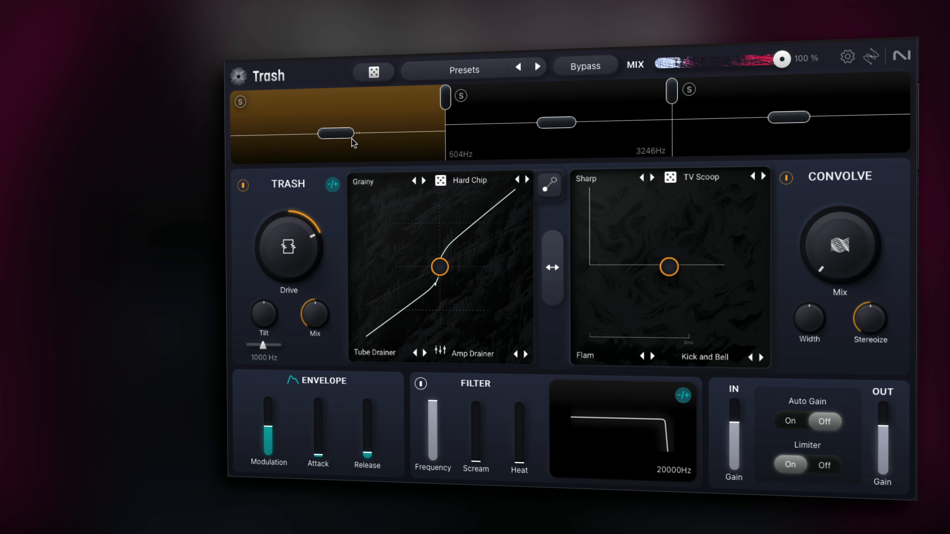
Step: Lower the low band's output gain and move the upper crossover to about 3795 Hz
drag(349, 133, 356, 173)
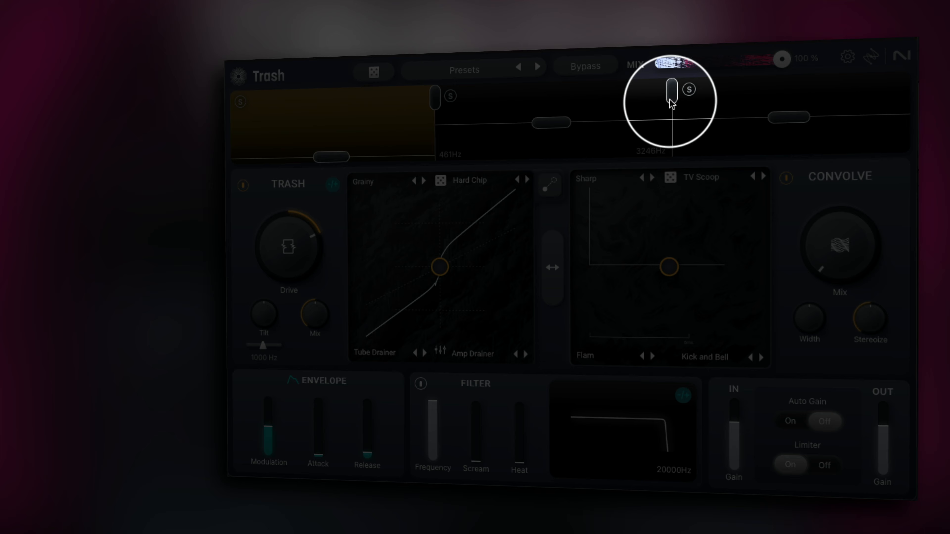
drag(671, 98, 694, 105)
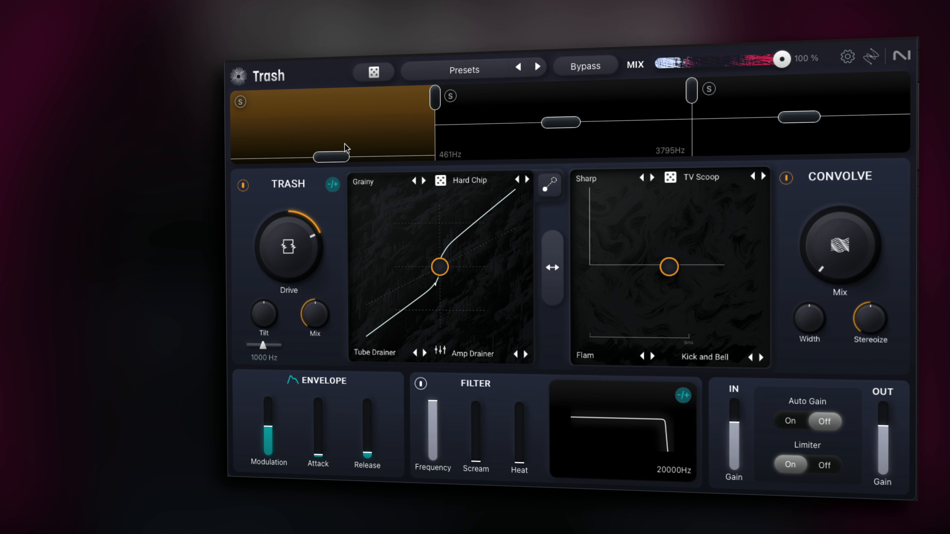
drag(331, 157, 330, 138)
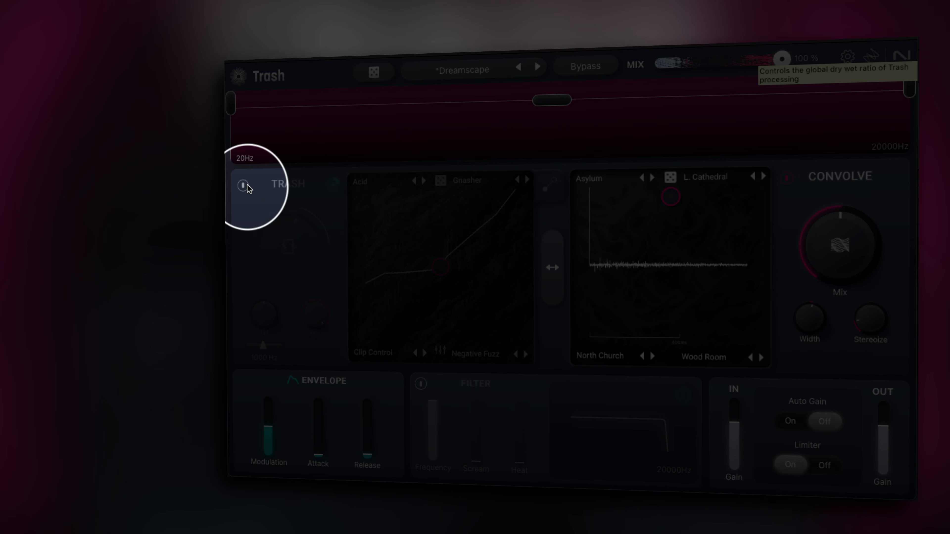
Step: Toggle the Trash module on and off, and switch off the Convolve module
click(244, 185)
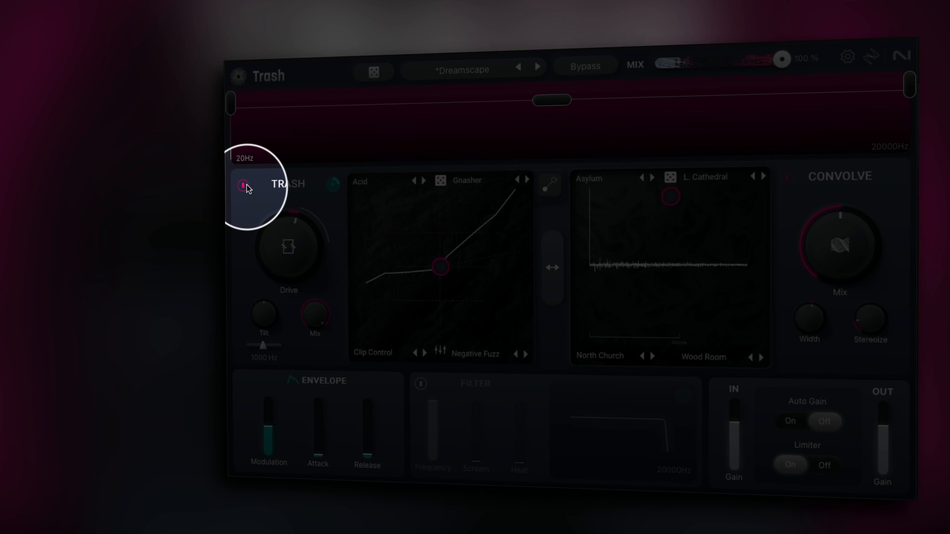
click(244, 185)
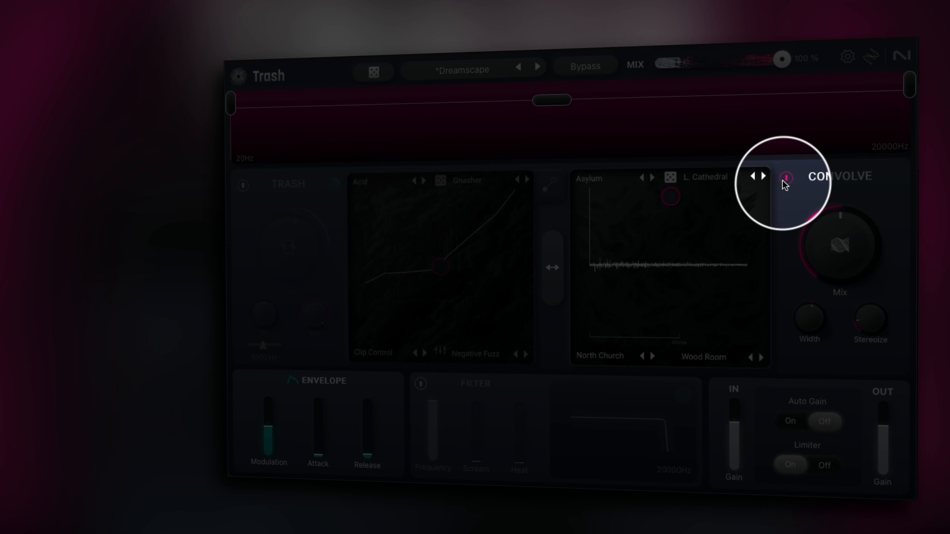
click(784, 182)
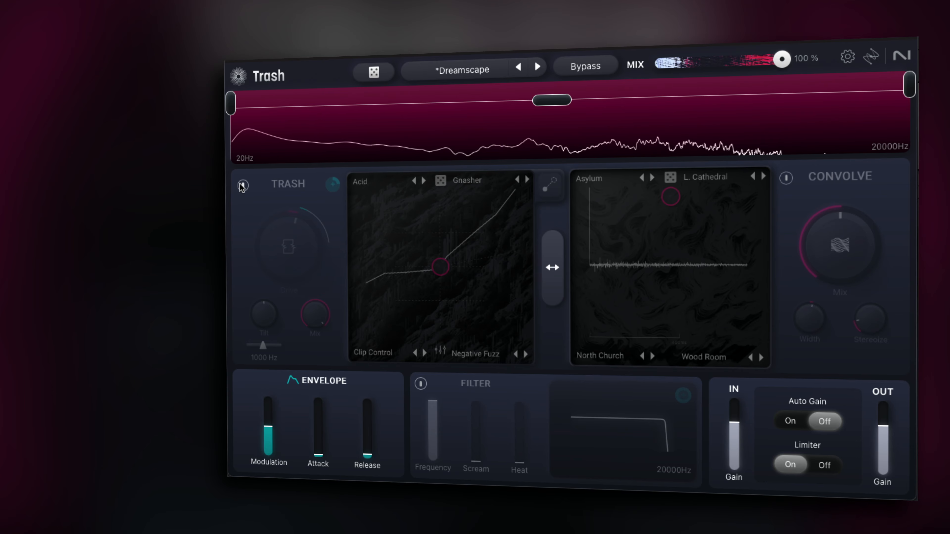
Step: Toggle the Trash module on and off to compare, leaving it enabled
click(242, 185)
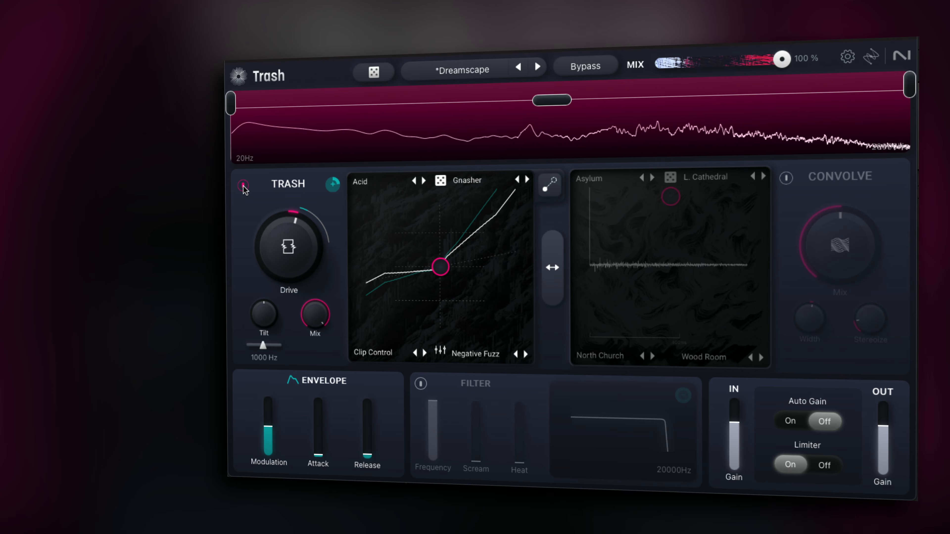
click(243, 186)
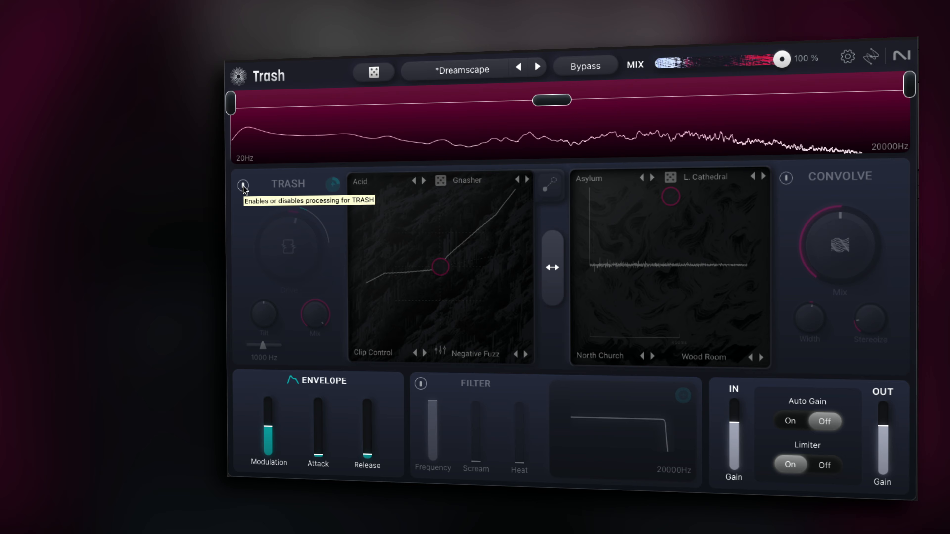
click(242, 185)
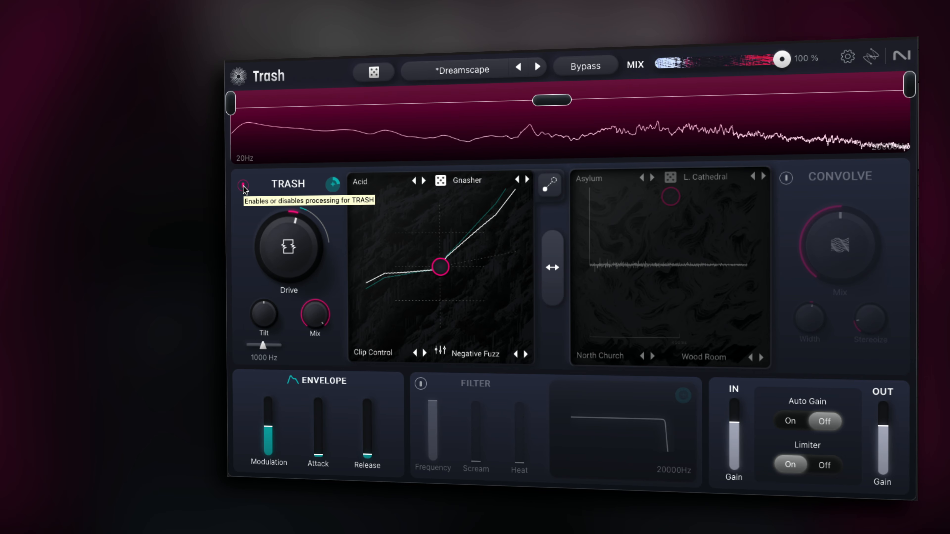
Step: Lower the Trash Drive to 0.40 and start and stop playback to listen
mouse_move(268, 225)
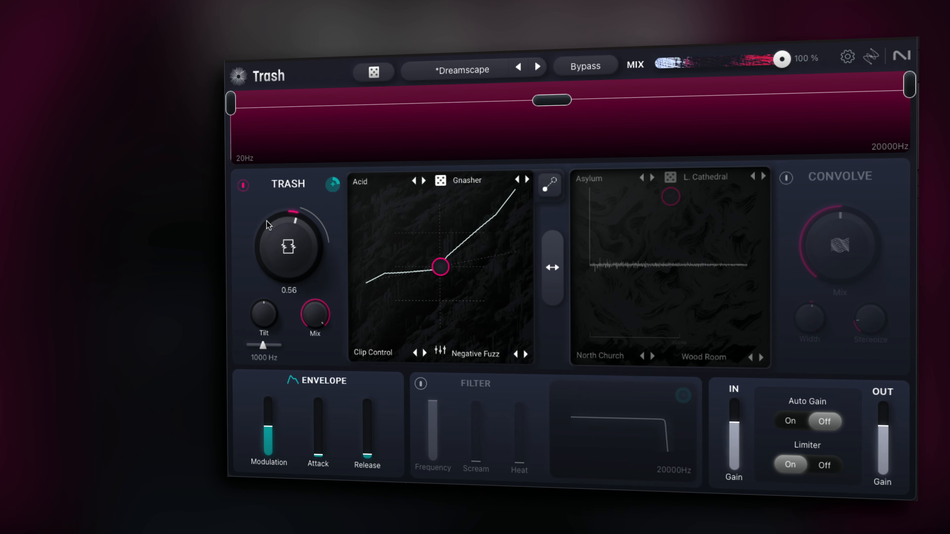
drag(294, 247, 294, 330)
key(space)
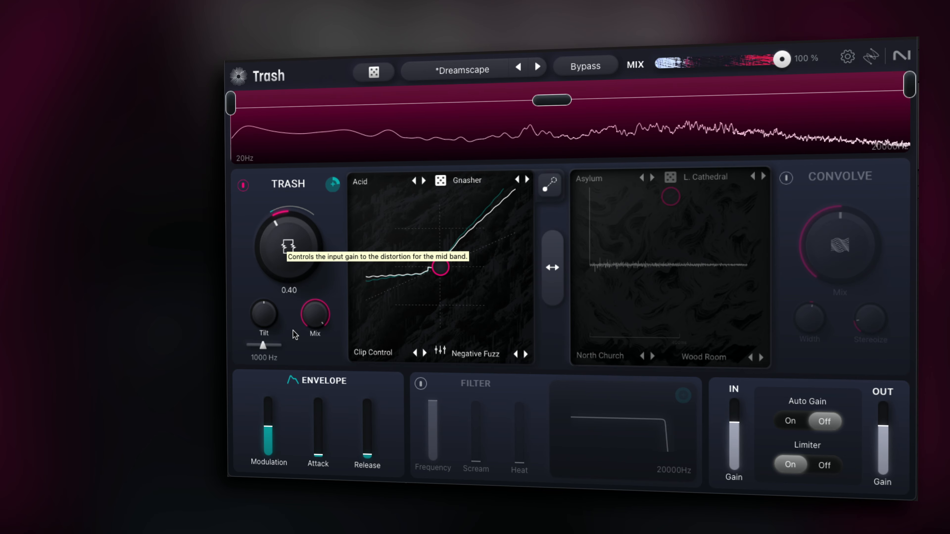
key(space)
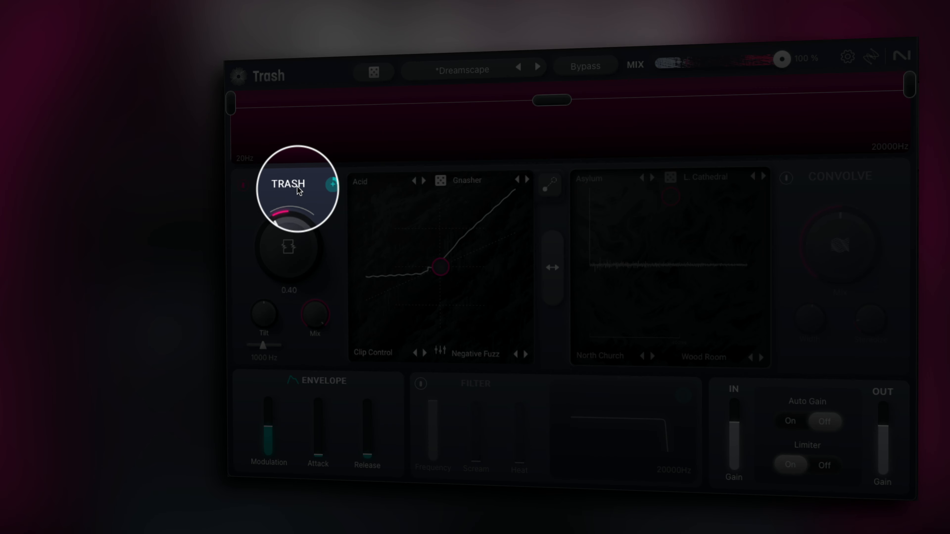
Step: Set the Trash envelope modulation amount to 100%
drag(336, 182, 338, 204)
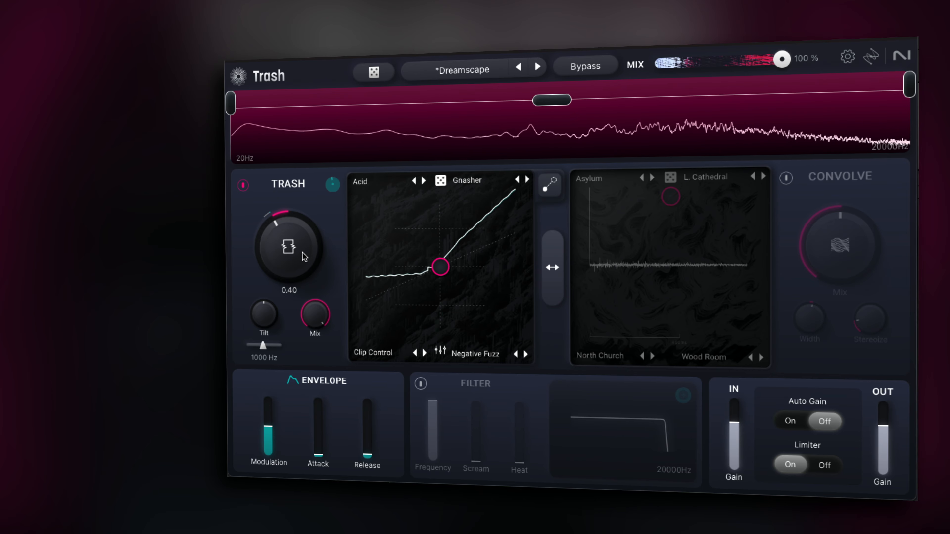
drag(303, 259, 304, 323)
drag(336, 182, 333, 96)
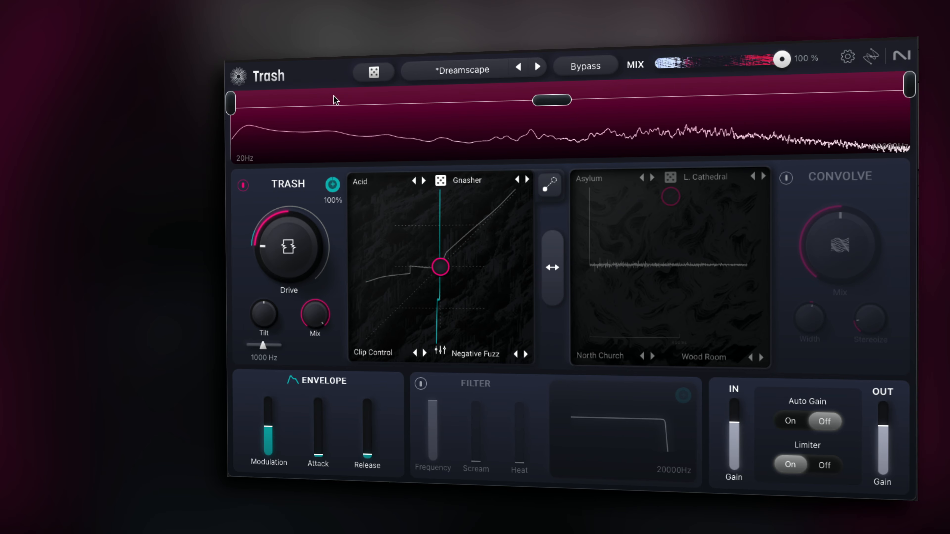
Step: Set the Trash Drive to 0.48
drag(277, 232, 276, 83)
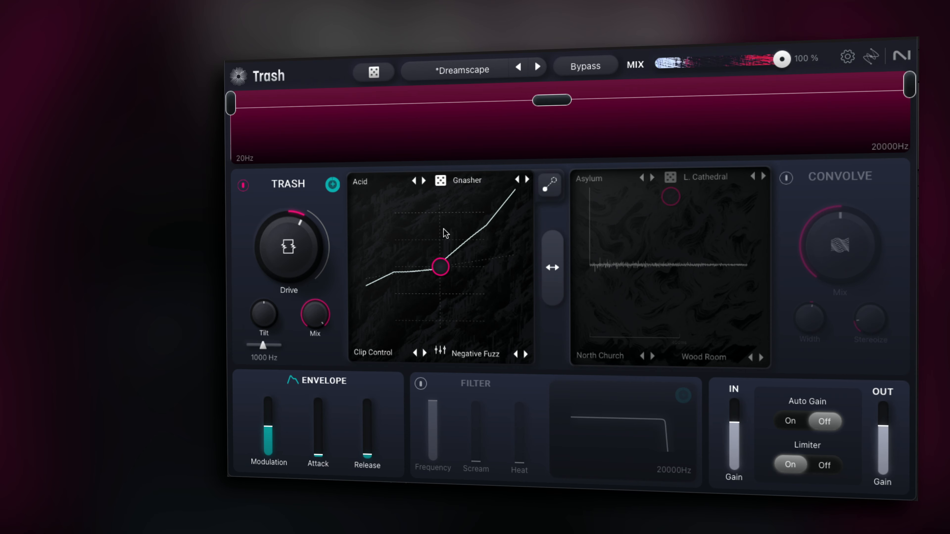
drag(282, 225, 301, 276)
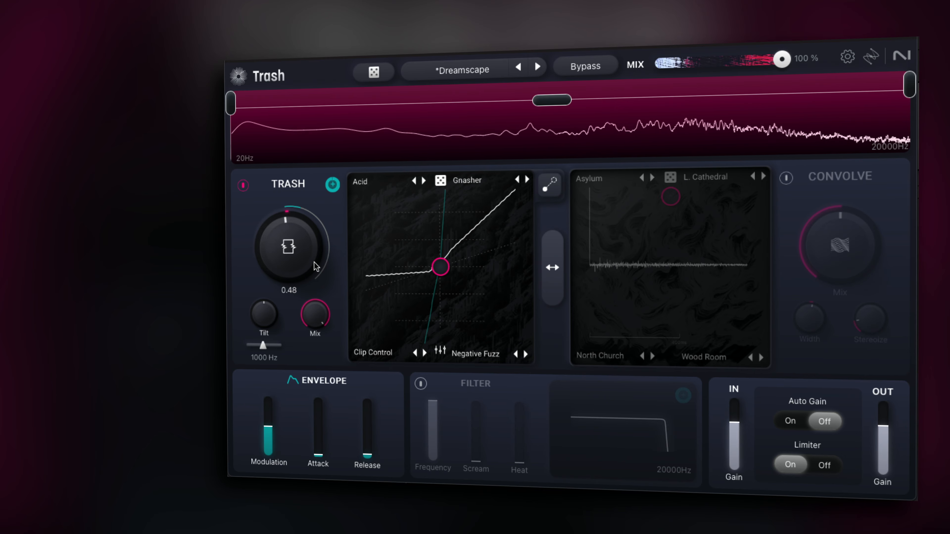
Step: Raise the Trash XY pad puck and set the top-left distortion mode to Positive Fuzz from the Fuzz category
mouse_move(435, 281)
mouse_down()
mouse_move(432, 251)
mouse_move(391, 211)
mouse_move(424, 197)
mouse_move(547, 240)
mouse_move(547, 286)
mouse_move(515, 331)
mouse_move(417, 335)
mouse_move(360, 316)
mouse_move(359, 254)
mouse_move(421, 238)
mouse_move(435, 246)
mouse_up()
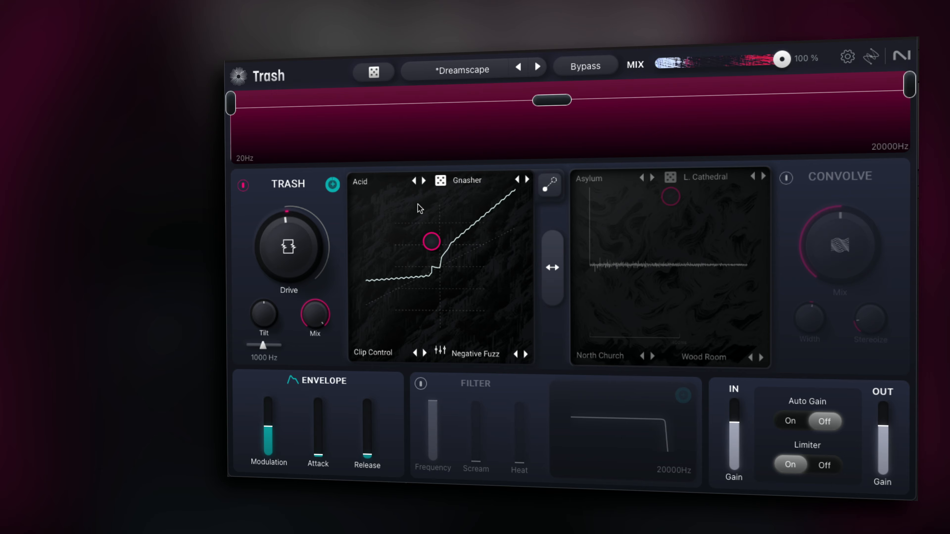
click(391, 186)
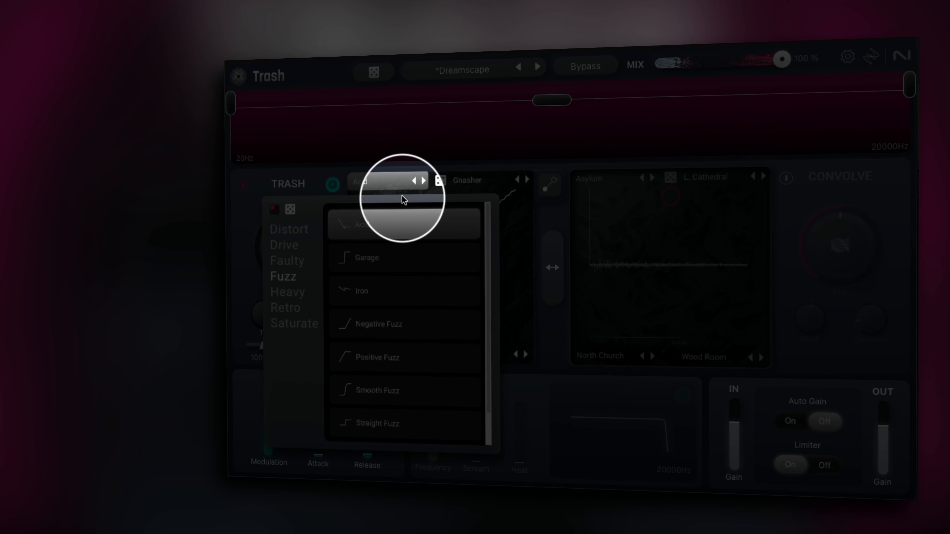
click(397, 253)
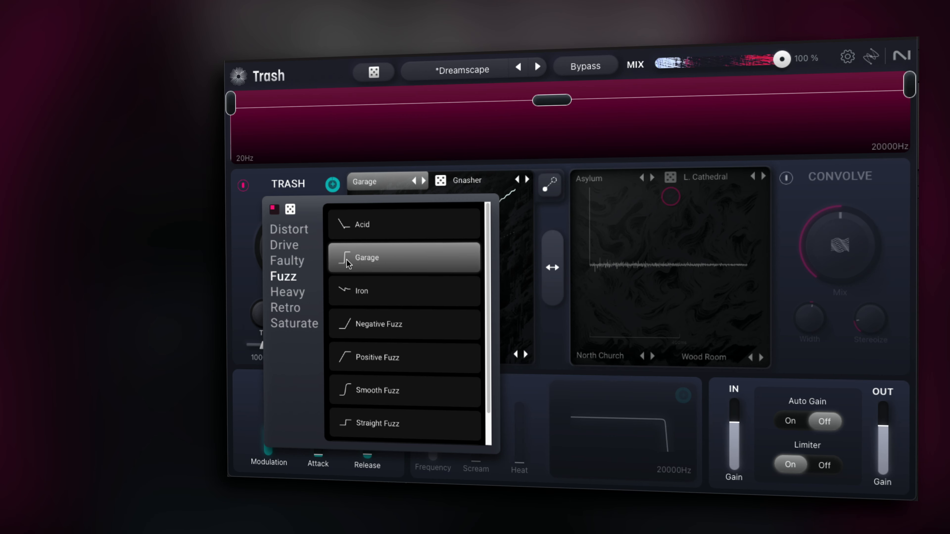
click(363, 293)
click(365, 314)
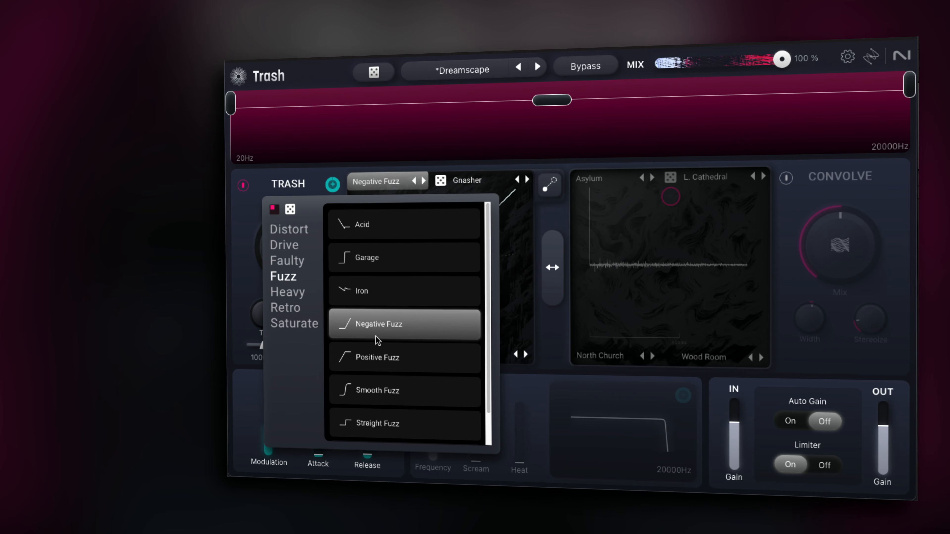
click(377, 356)
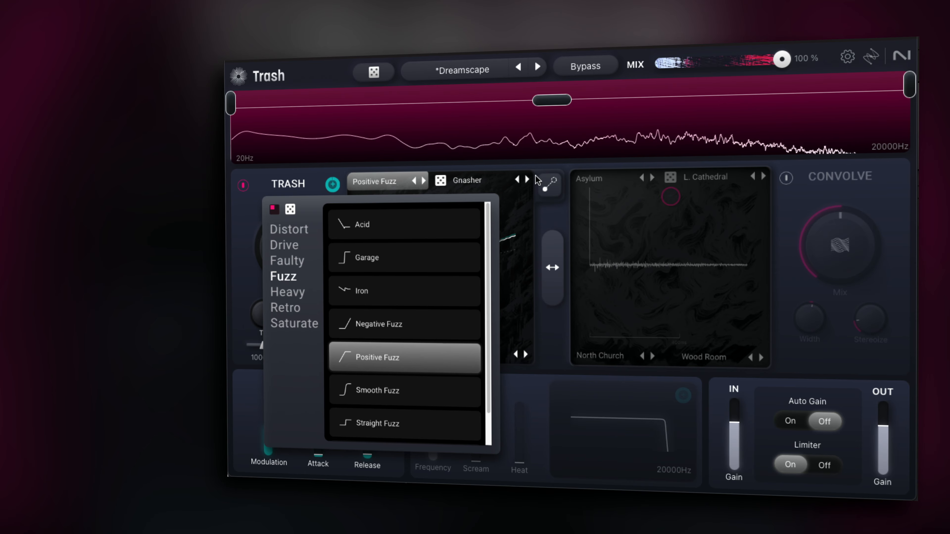
click(533, 181)
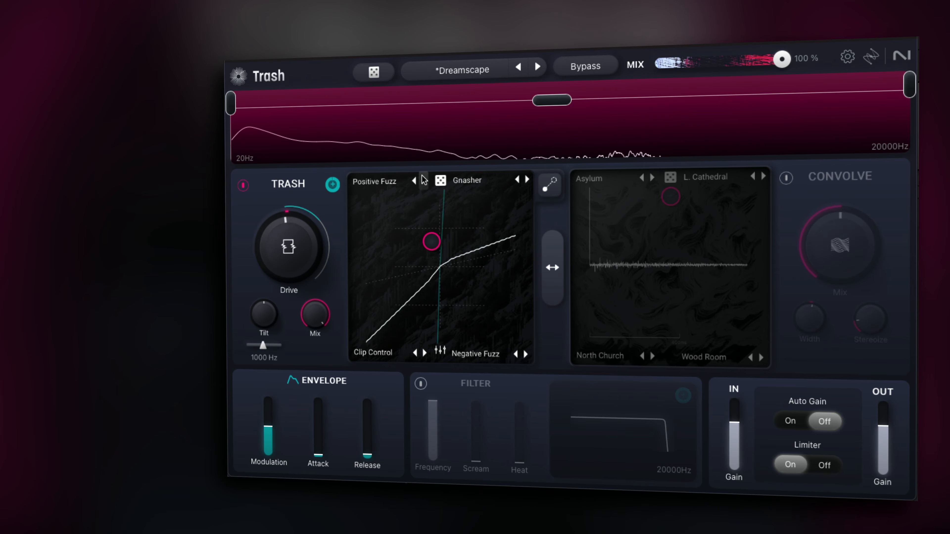
Step: Step the top-left distortion mode to Buzzsaw, then randomize all four XY pad corner modes twice
click(424, 180)
click(424, 180)
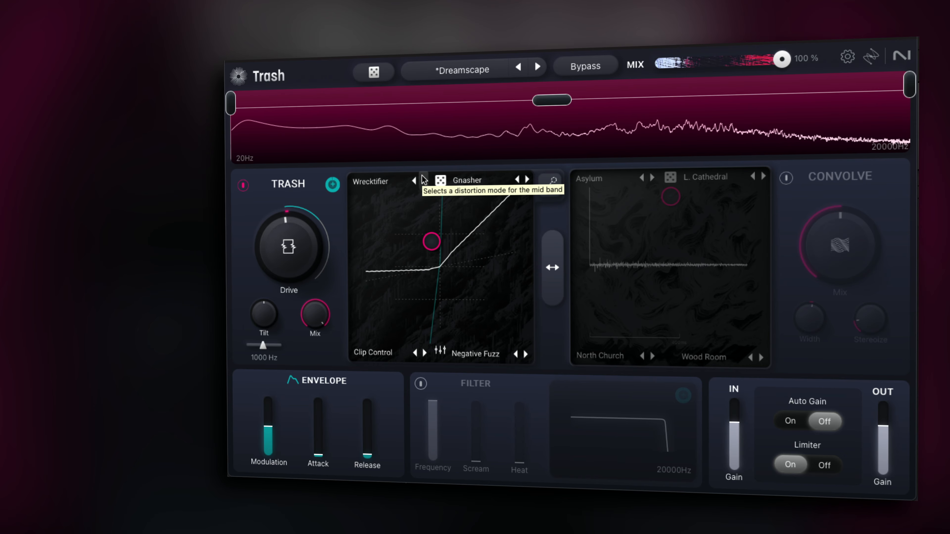
click(423, 181)
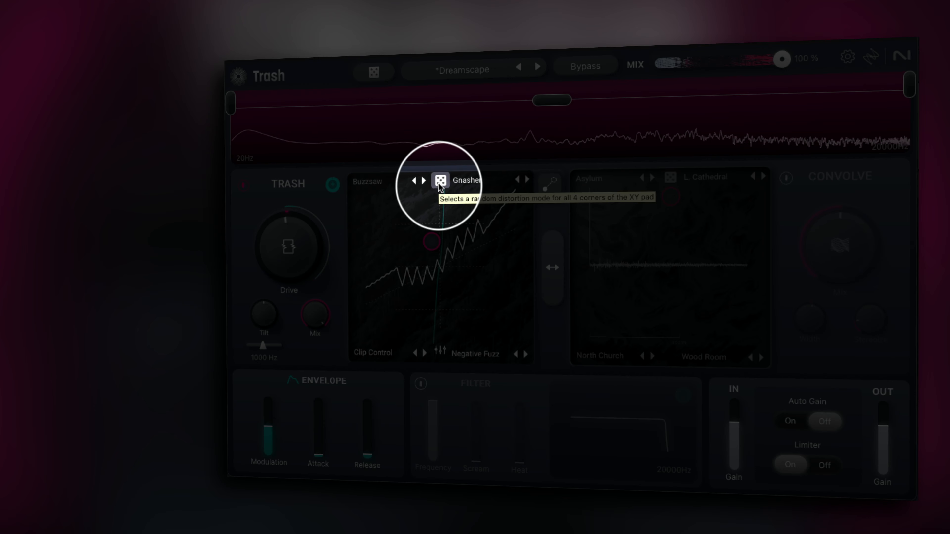
click(440, 181)
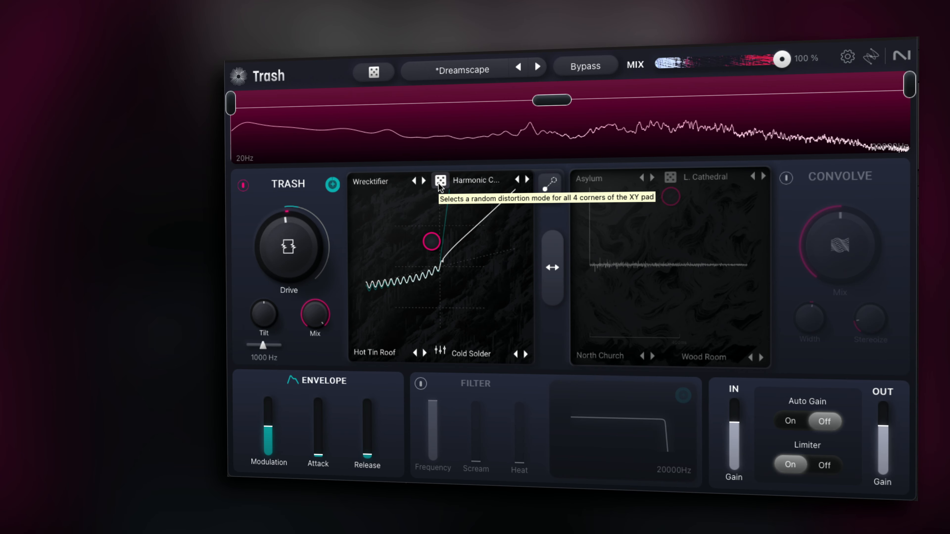
click(439, 183)
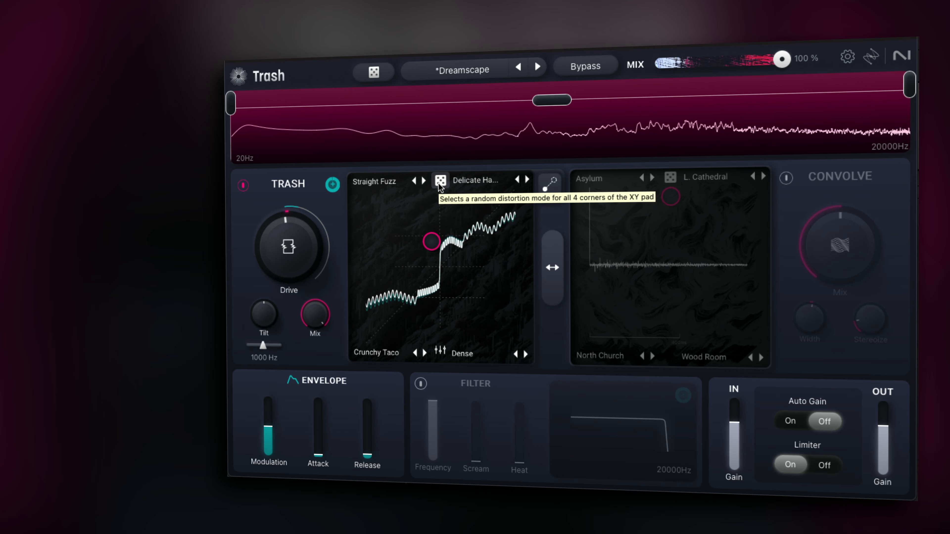
Step: Enable XY pad modulation and place its target point near the pad's top-left corner
click(555, 187)
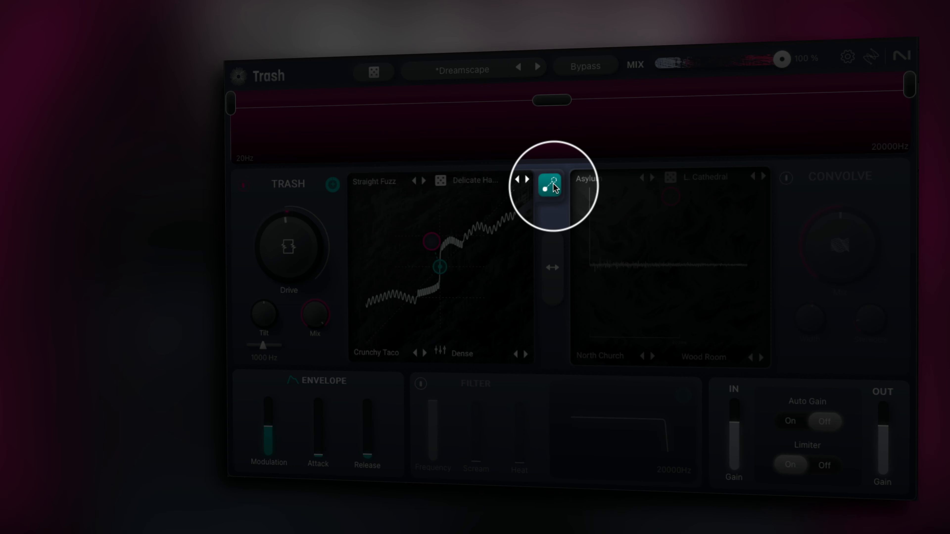
drag(440, 267, 386, 202)
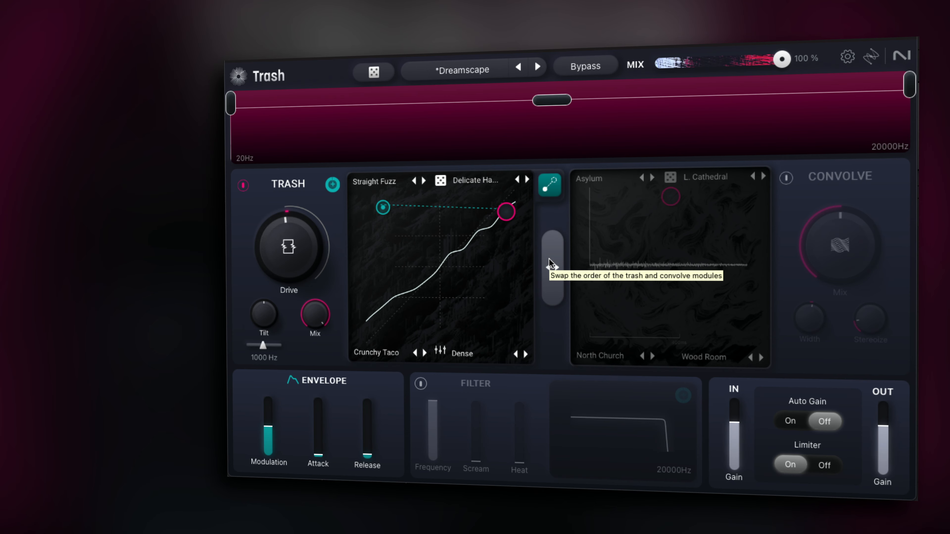
Step: Swap the Trash and Convolve module order, then enable Convolve and set its Mix to 0.22
click(550, 260)
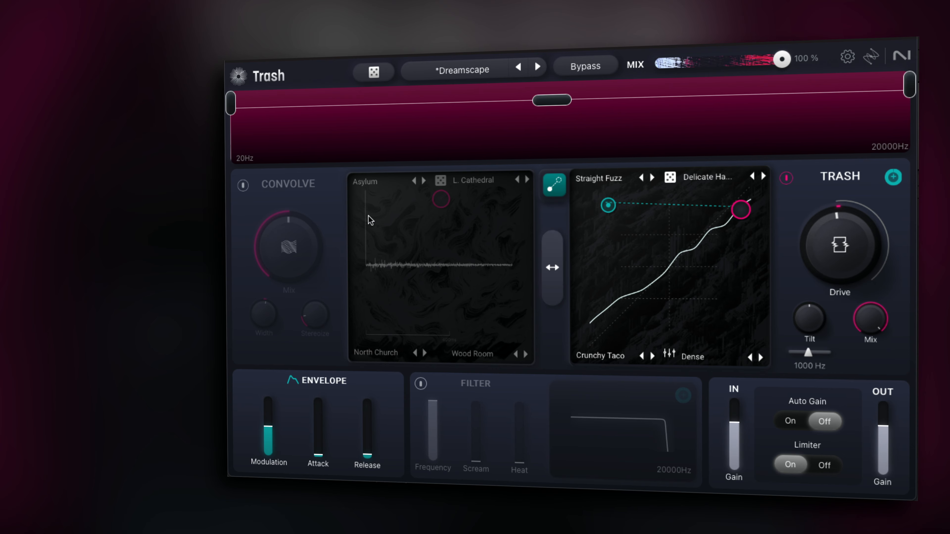
click(243, 185)
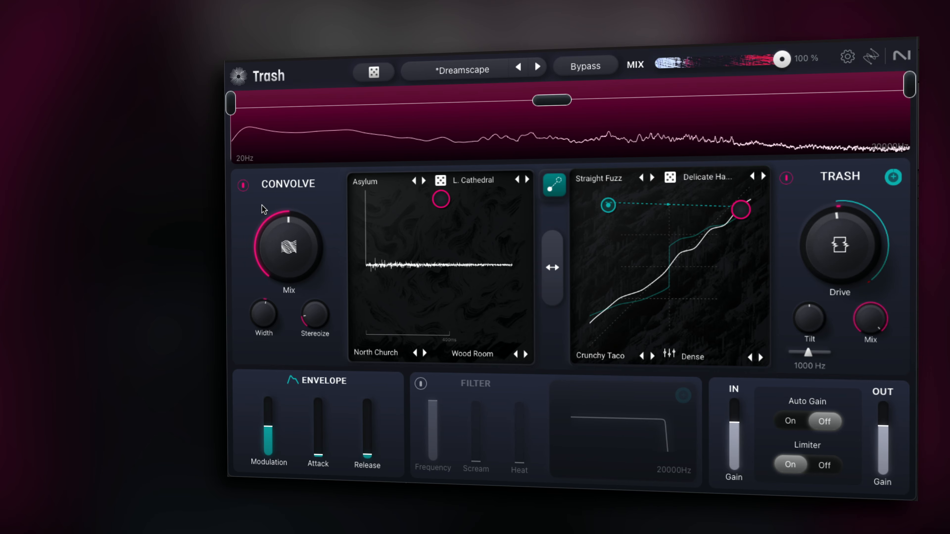
drag(267, 215, 310, 336)
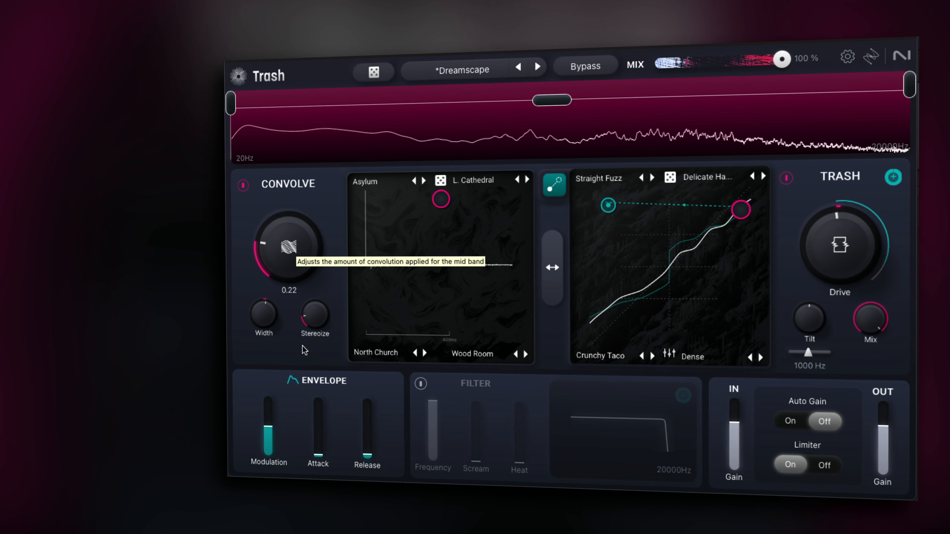
Step: Swap the Trash and Convolve modules back into their original order
click(553, 268)
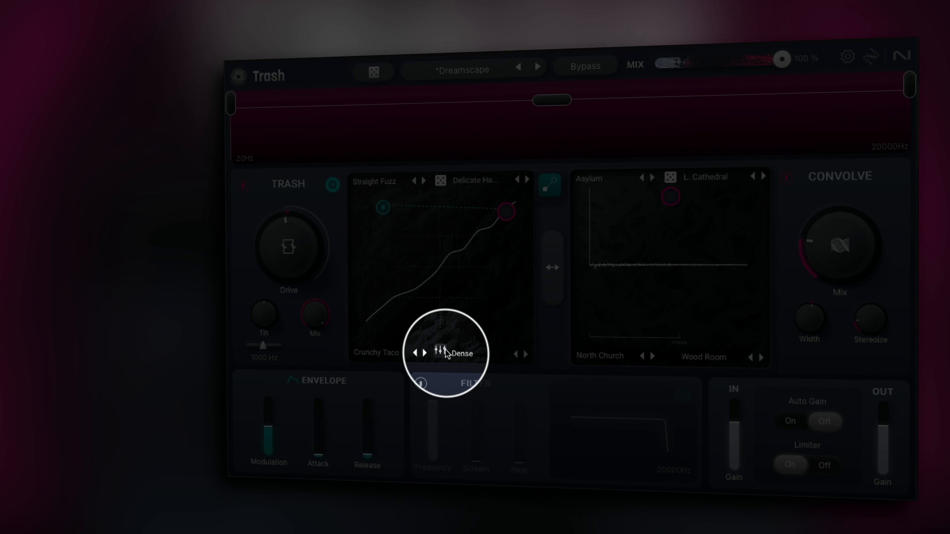
Step: Show the corner Style knobs, lower the bottom-right corner's Style, and move the XY puck to the bottom-right corner
click(441, 352)
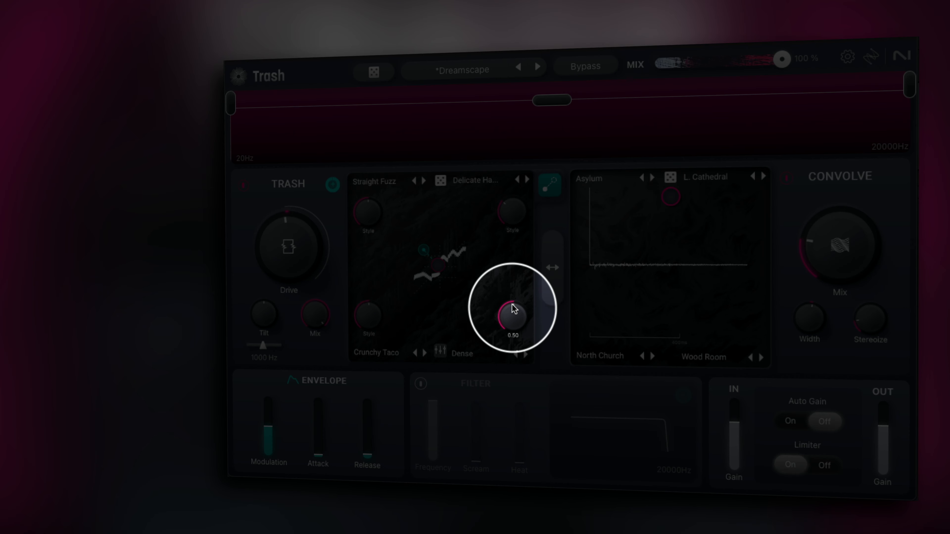
drag(513, 310, 513, 322)
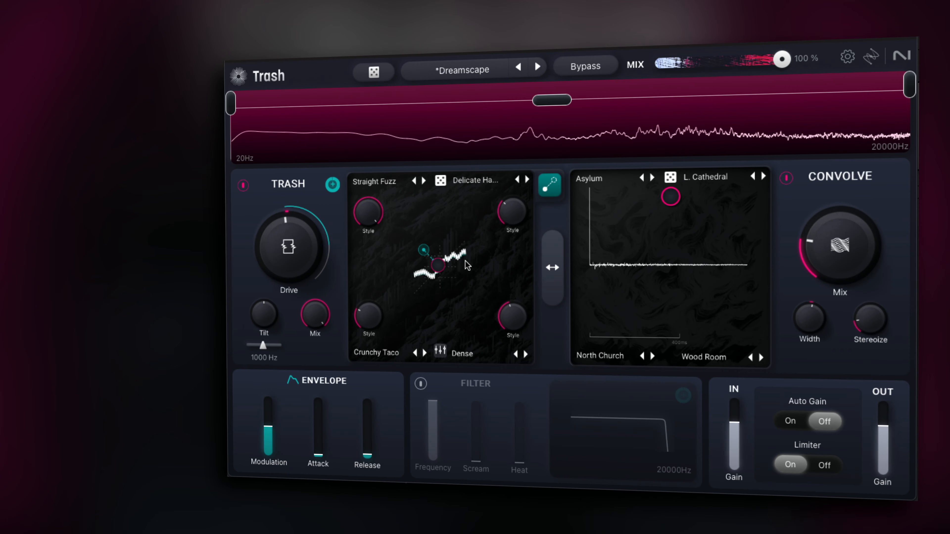
drag(442, 268, 464, 292)
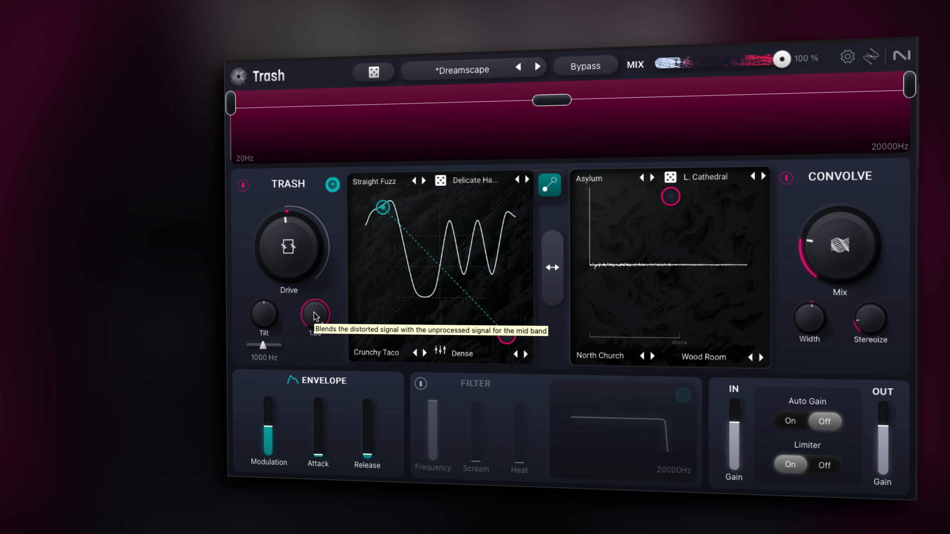
Step: Play the sound while turning the Trash Mix fully down, then stop playback
key(space)
drag(314, 314, 317, 442)
key(space)
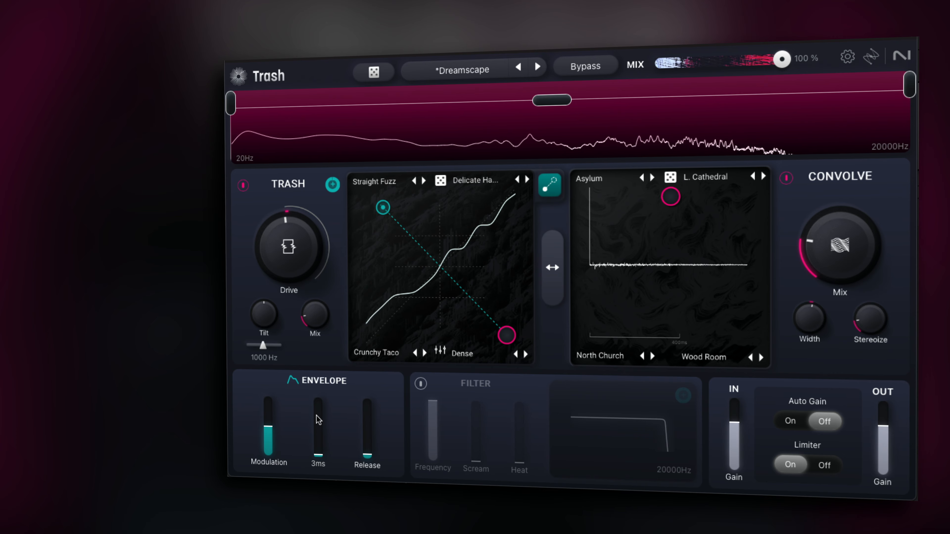
Step: Raise the Trash Mix back up in small increments
drag(330, 327, 324, 337)
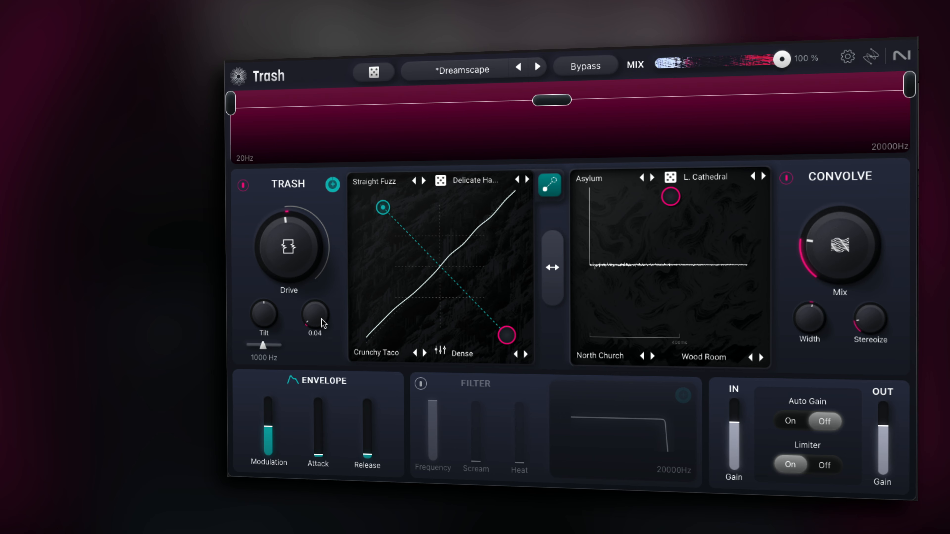
mouse_move(323, 323)
mouse_down()
mouse_move(317, 268)
mouse_move(317, 337)
mouse_up()
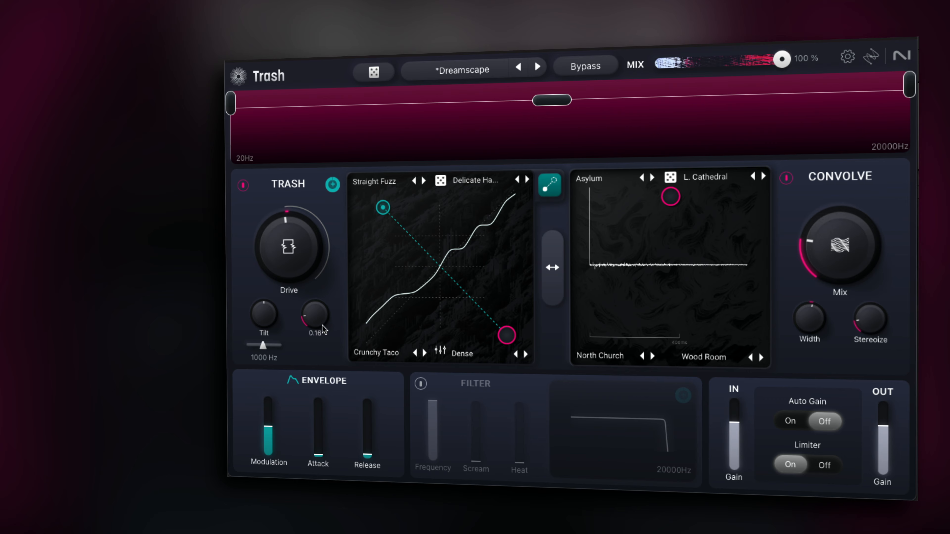
mouse_move(322, 325)
mouse_down()
mouse_move(316, 289)
mouse_move(316, 361)
mouse_move(316, 320)
mouse_up()
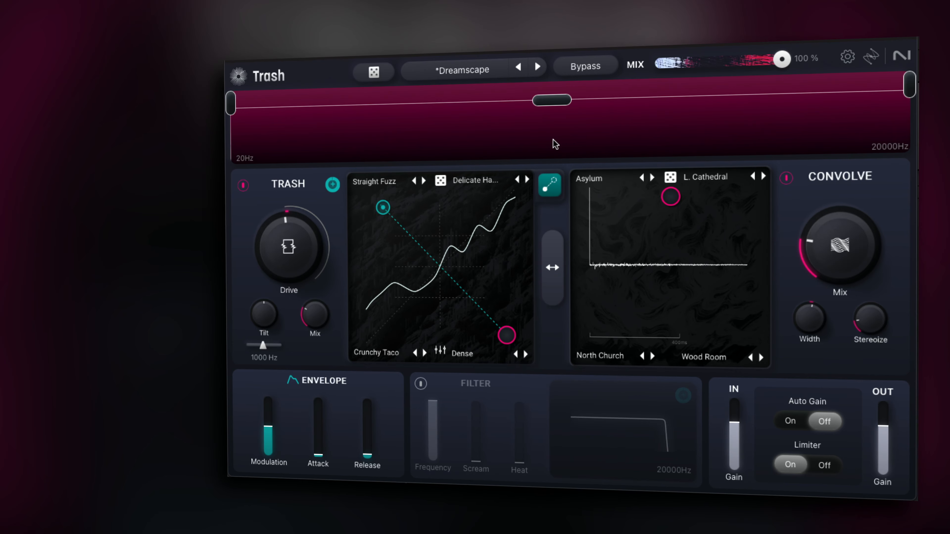
Step: Split the spectrum into three bands with crossovers at 177 Hz and 6703 Hz
drag(236, 108, 324, 109)
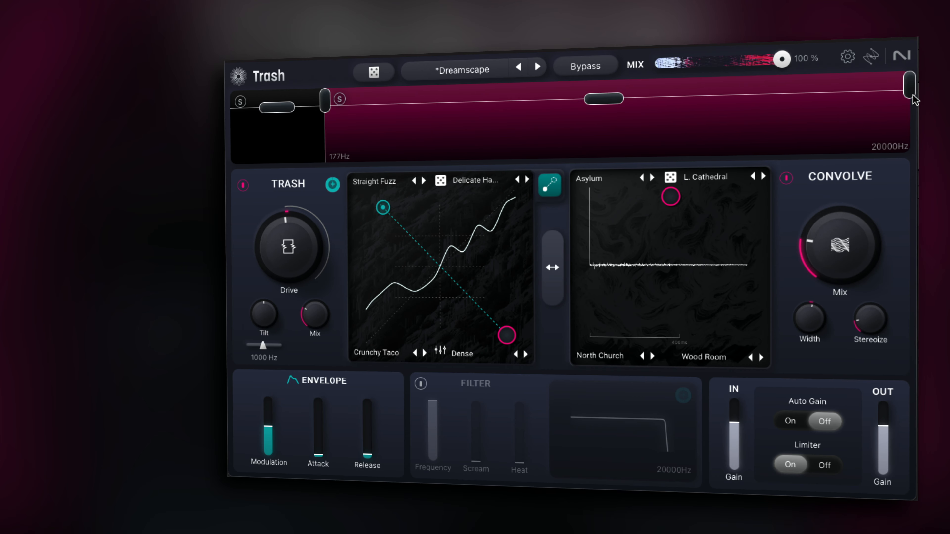
drag(910, 92, 764, 98)
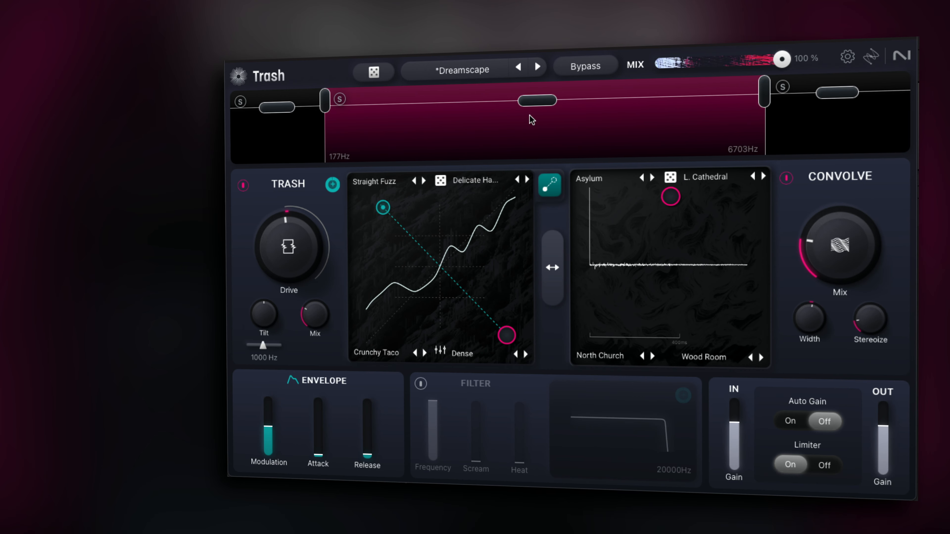
Step: Select the low band and set its Tilt to about 3.2
click(308, 134)
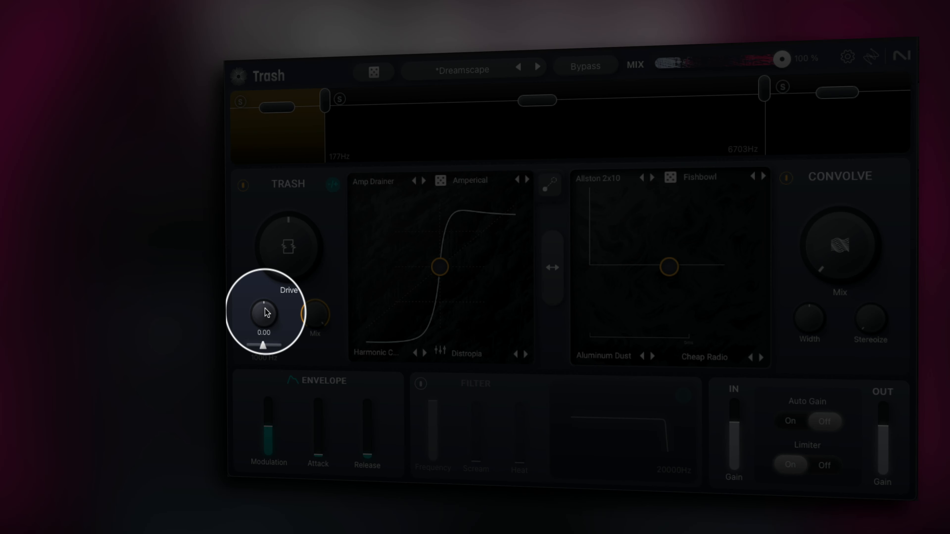
mouse_move(265, 309)
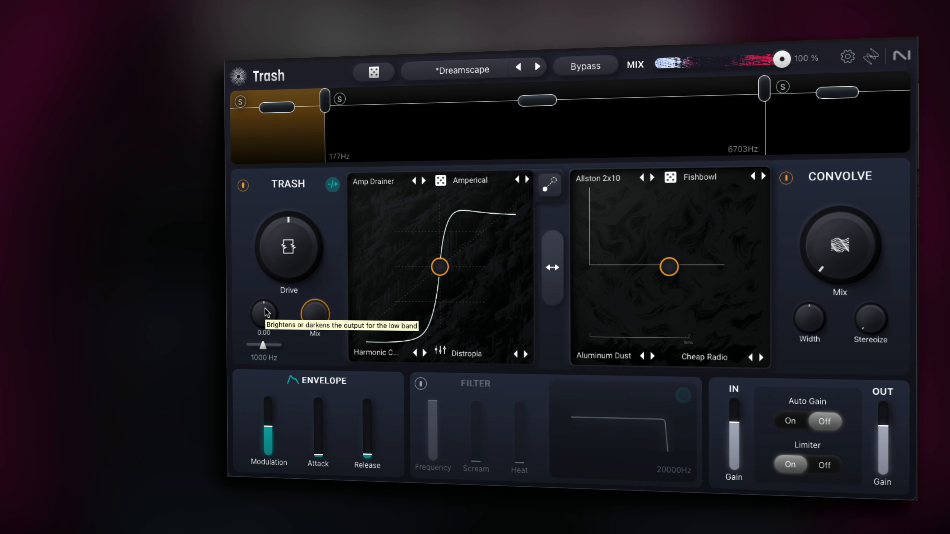
drag(266, 313, 265, 361)
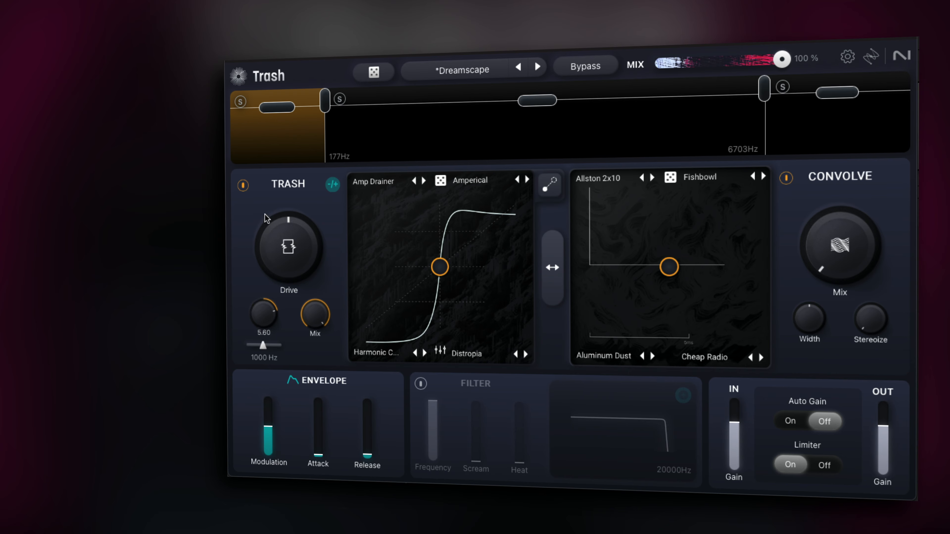
drag(265, 304, 266, 292)
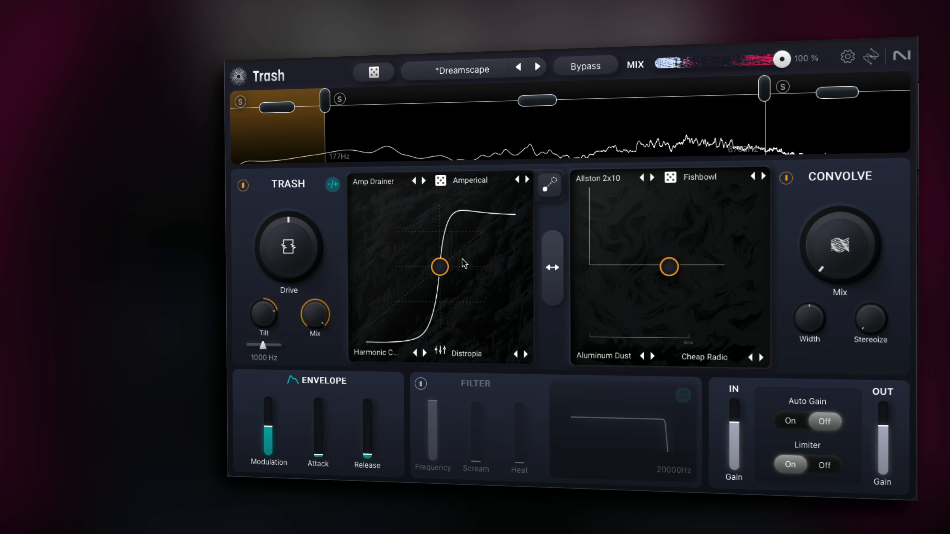
Step: Select the high band and adjust its Tilt
click(819, 149)
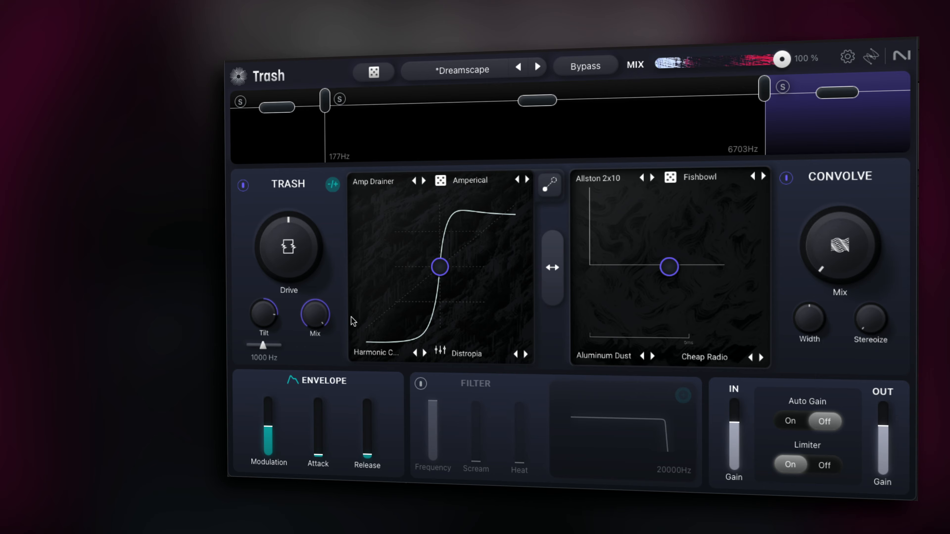
mouse_move(262, 323)
mouse_down()
mouse_move(264, 297)
mouse_move(274, 475)
mouse_move(275, 332)
mouse_up()
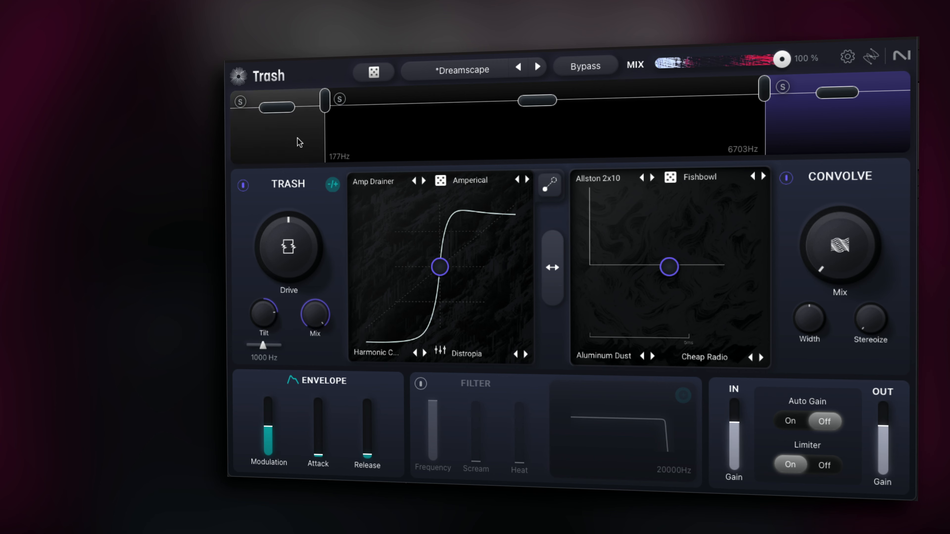
Step: Turn the low band's Tilt down to a negative value, then reselect the mid band and start playback
click(297, 144)
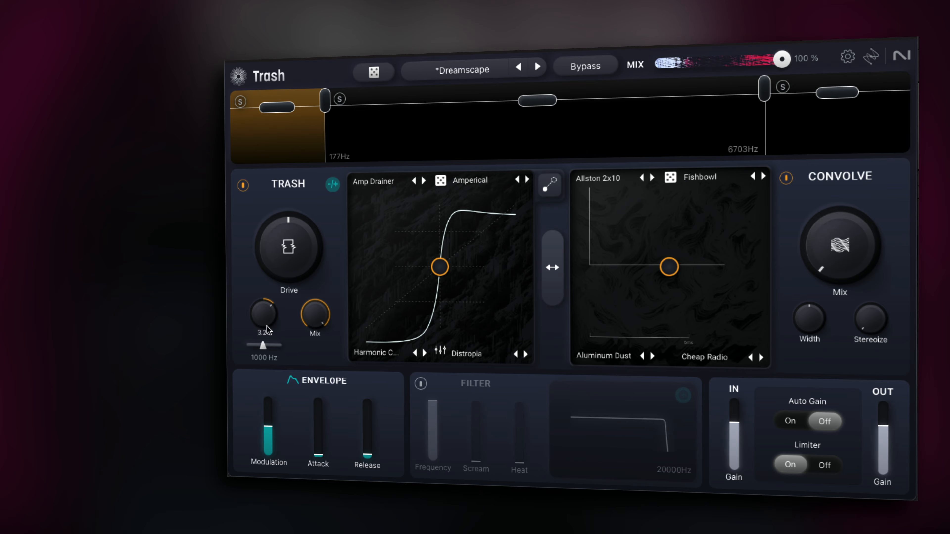
drag(267, 329, 268, 400)
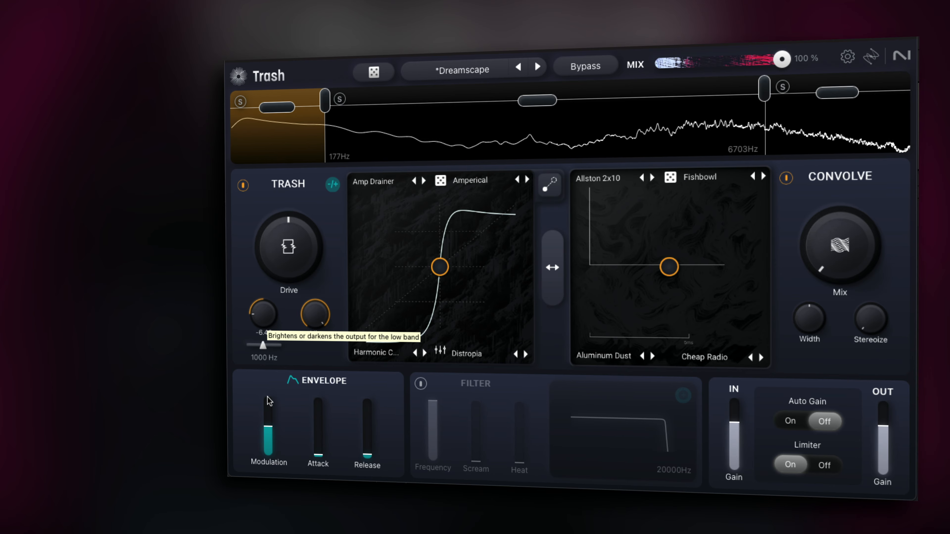
click(387, 120)
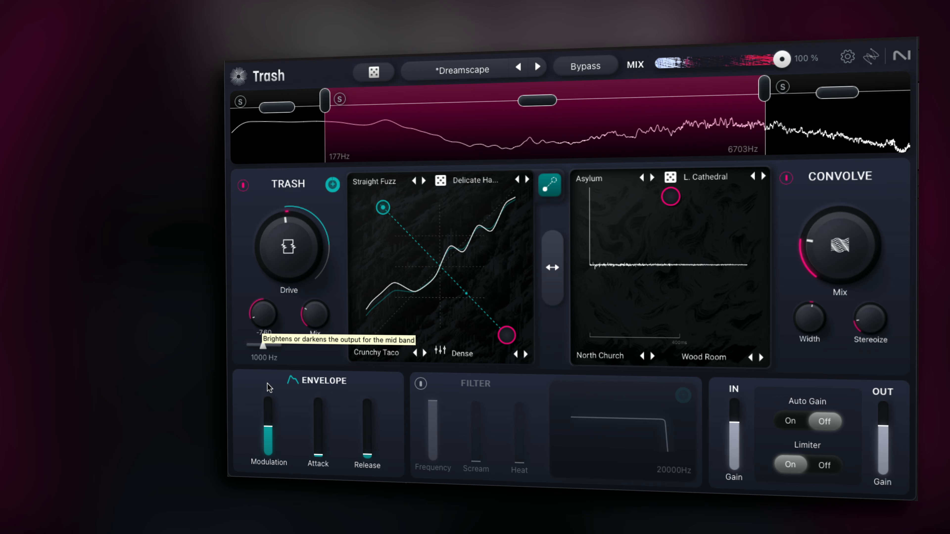
key(space)
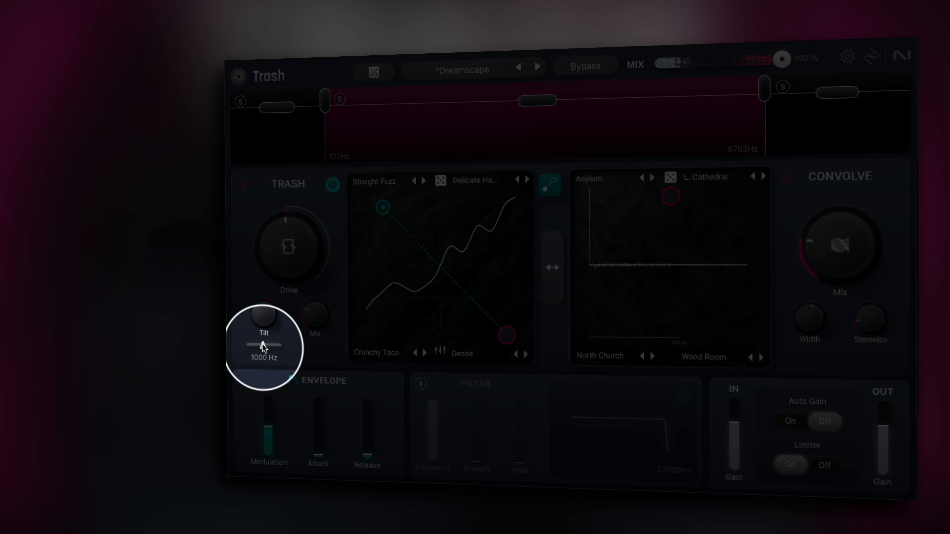
Step: Set the mid band's tilt frequency to 5608 Hz and its top-left distortion mode to Garage
drag(263, 348, 258, 346)
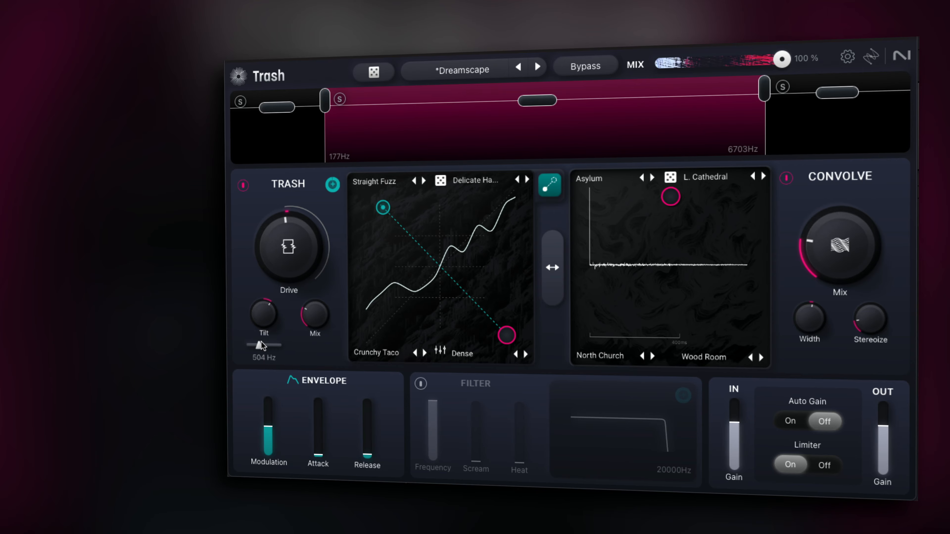
mouse_move(261, 346)
mouse_down()
mouse_move(253, 346)
mouse_move(291, 351)
mouse_move(272, 346)
mouse_up()
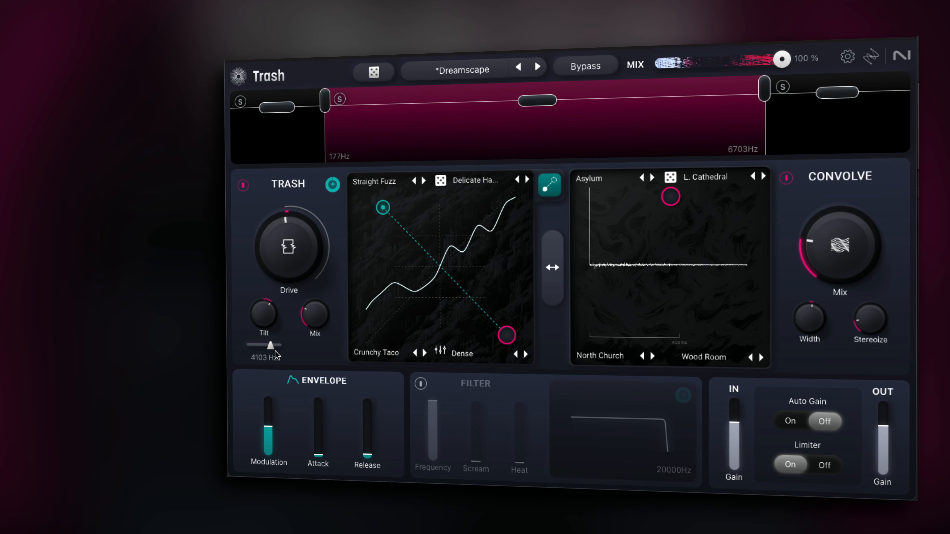
click(369, 187)
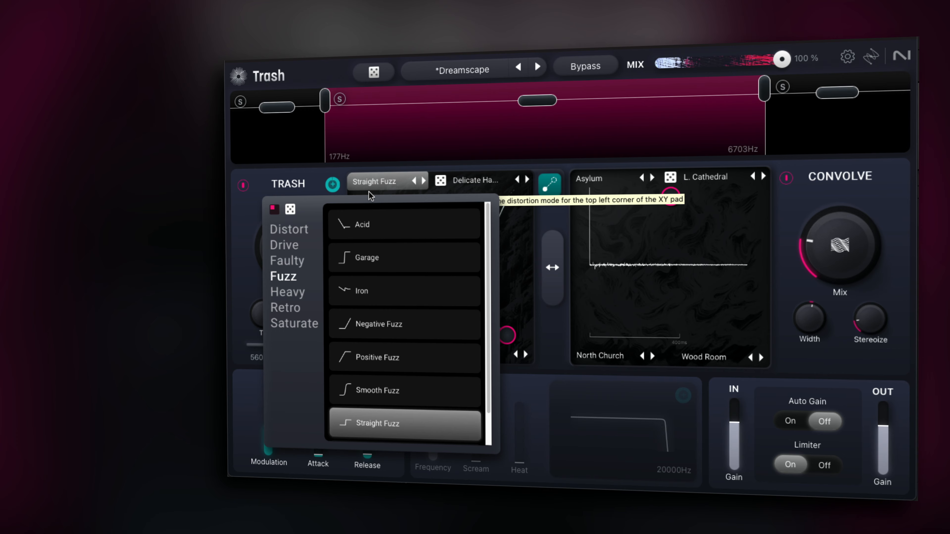
click(391, 324)
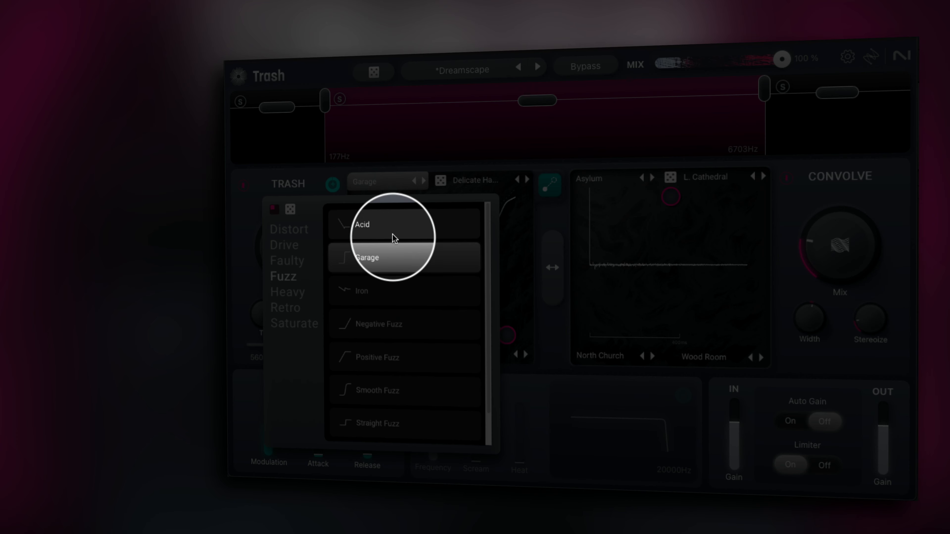
click(392, 229)
click(392, 258)
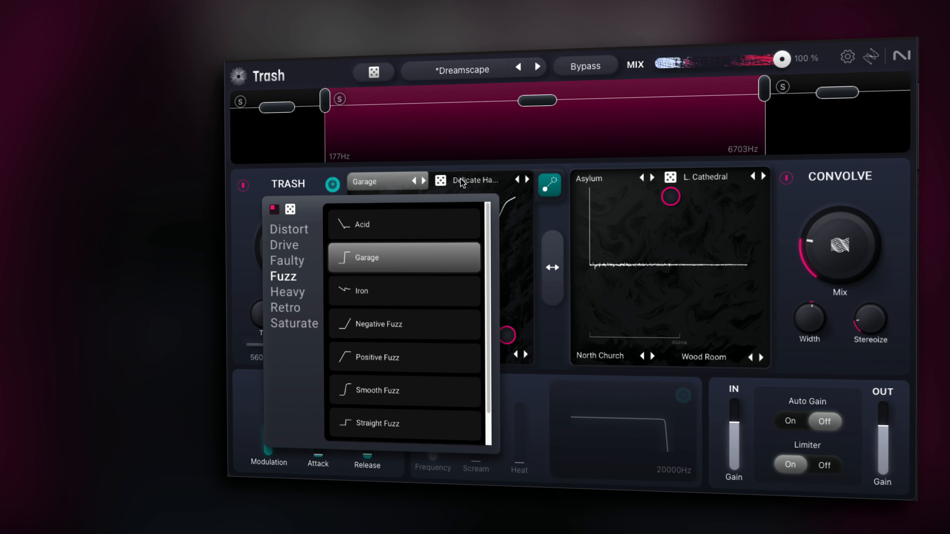
Step: Step the top-right distortion mode forward until it reads Amp Drainer
click(489, 182)
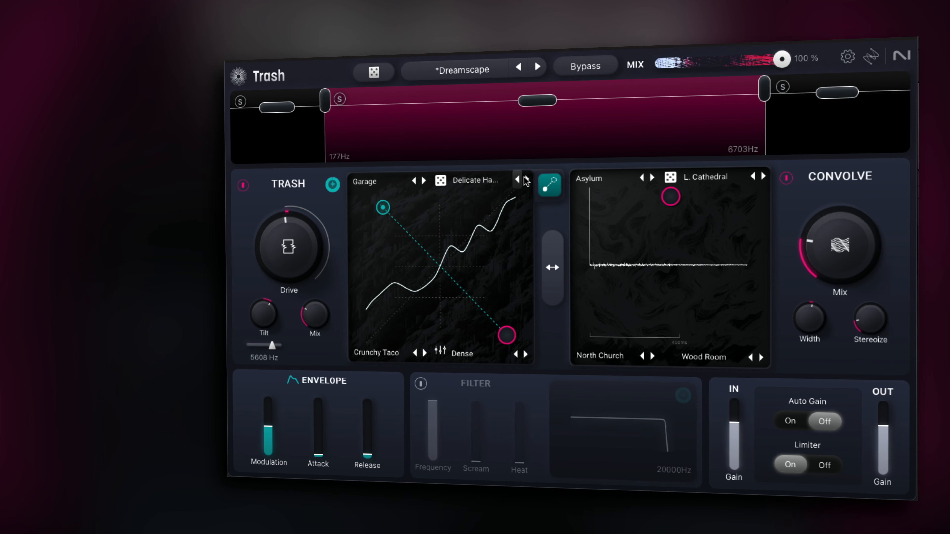
click(527, 181)
click(527, 181)
click(527, 182)
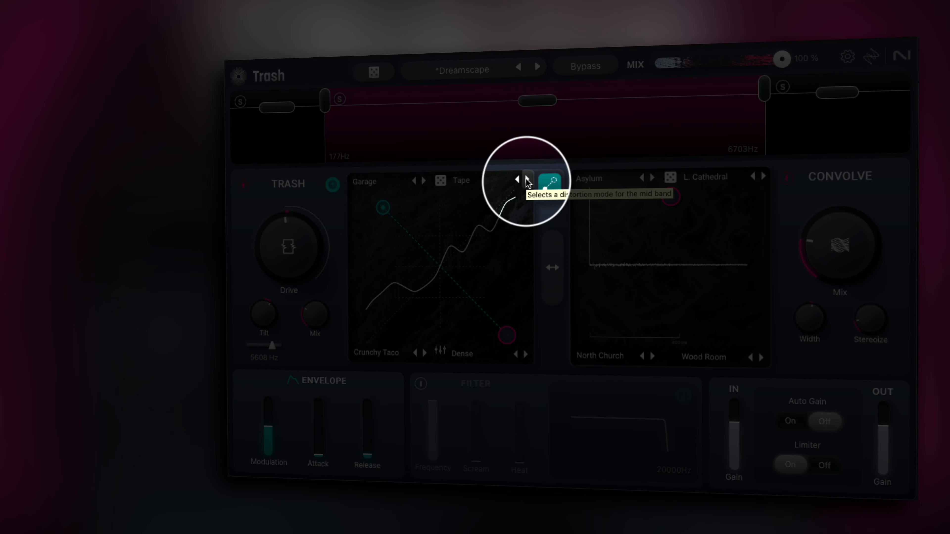
click(527, 181)
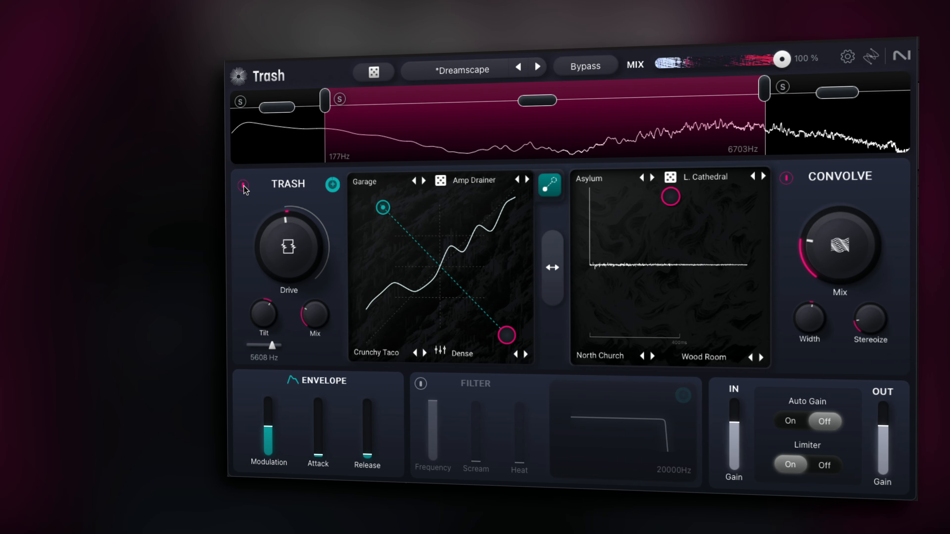
Step: Switch off the Trash module for the mid band and raise its Convolve Mix
click(243, 186)
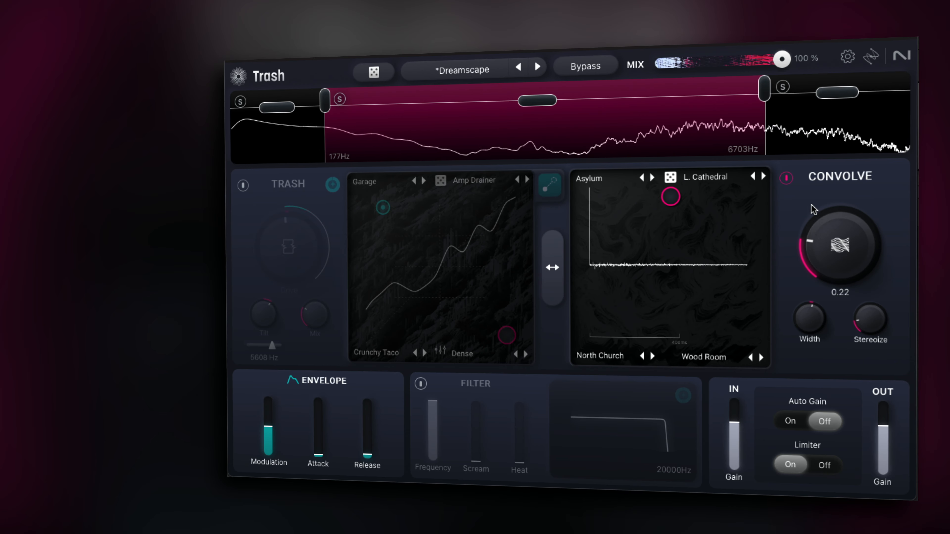
mouse_move(808, 269)
mouse_down()
mouse_move(835, 139)
mouse_move(835, 229)
mouse_up()
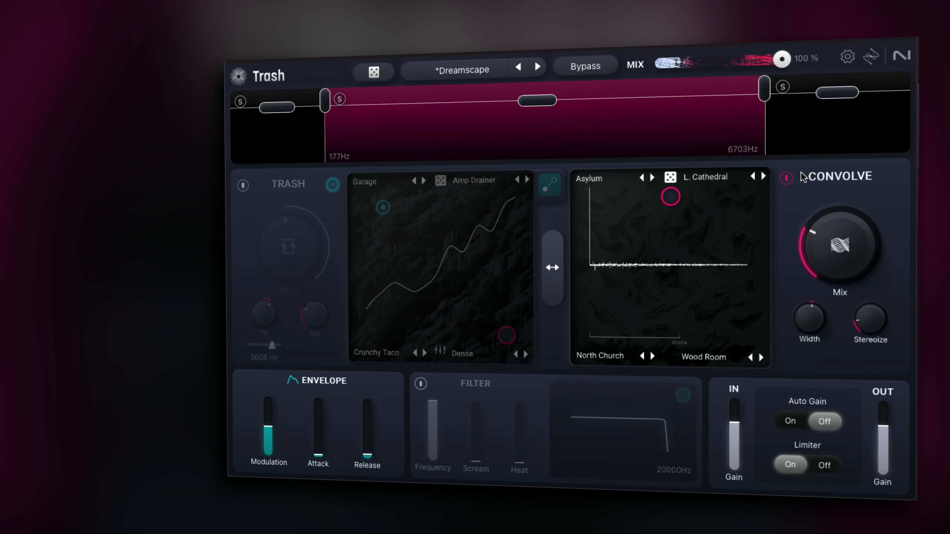
Step: Select the high band and raise its Convolve Mix
click(807, 137)
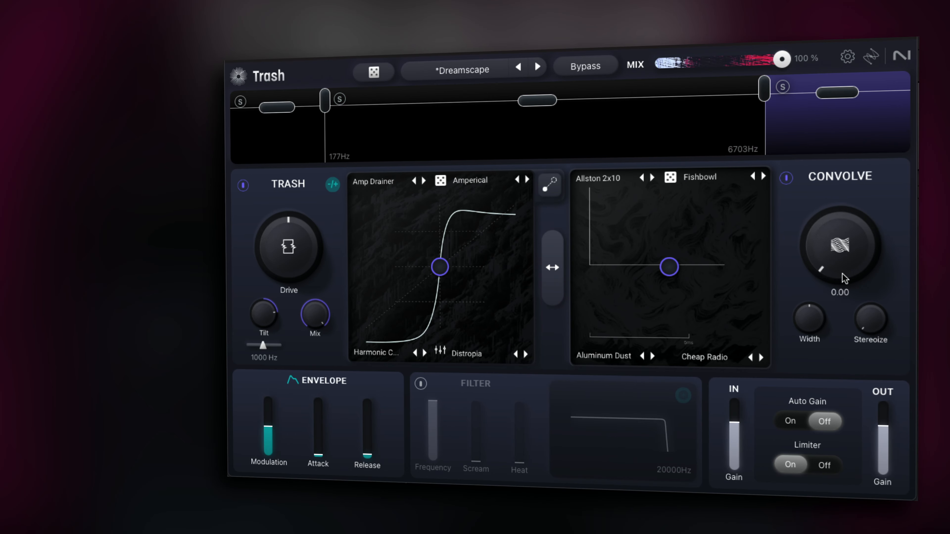
drag(846, 270, 835, 293)
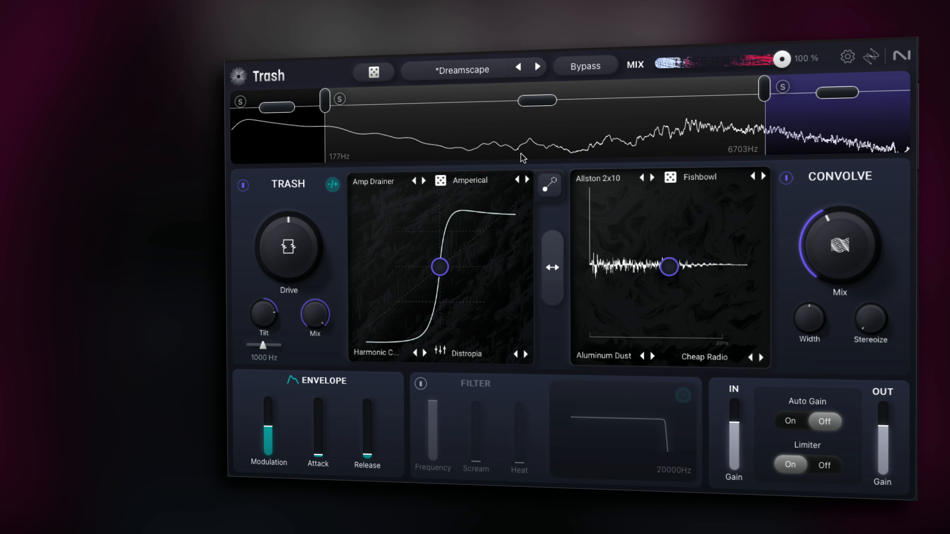
Step: Compare the Convolve settings of the low, mid and high bands
click(301, 148)
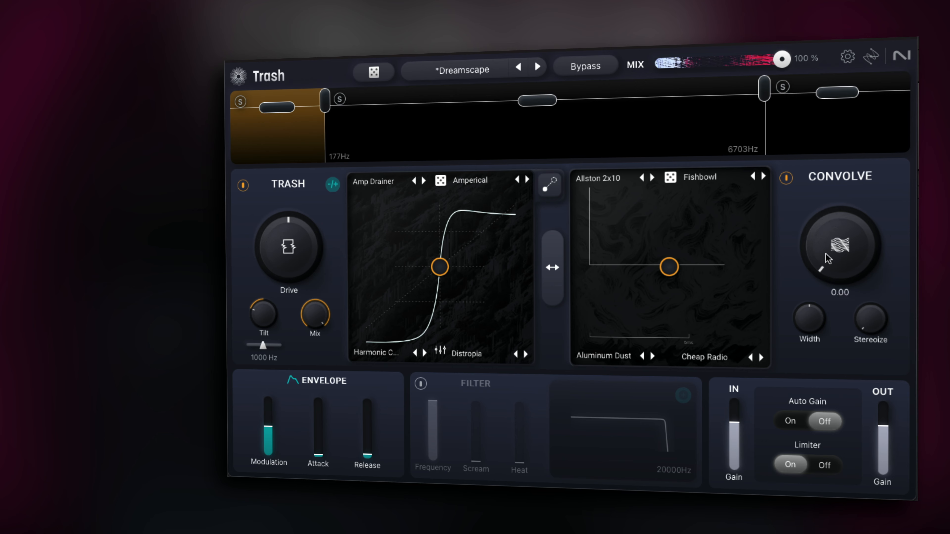
click(577, 134)
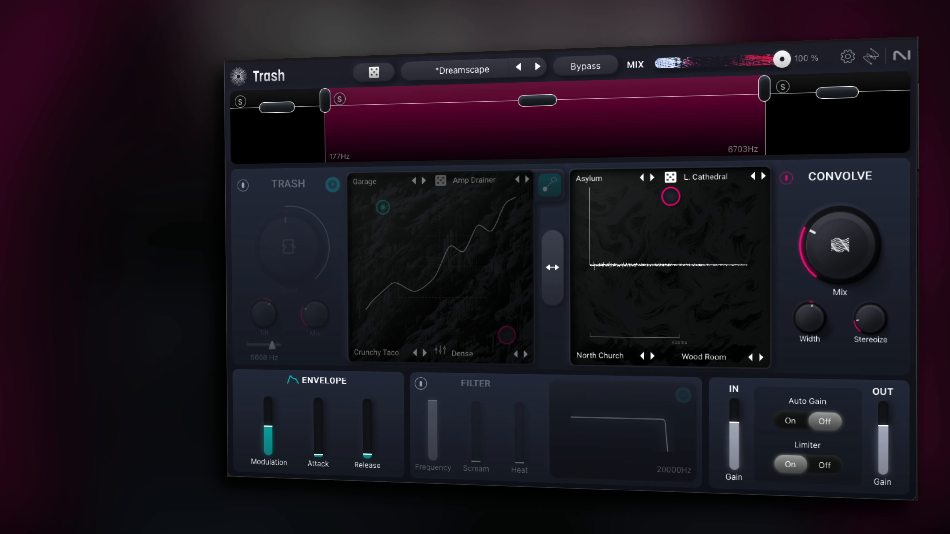
mouse_move(880, 322)
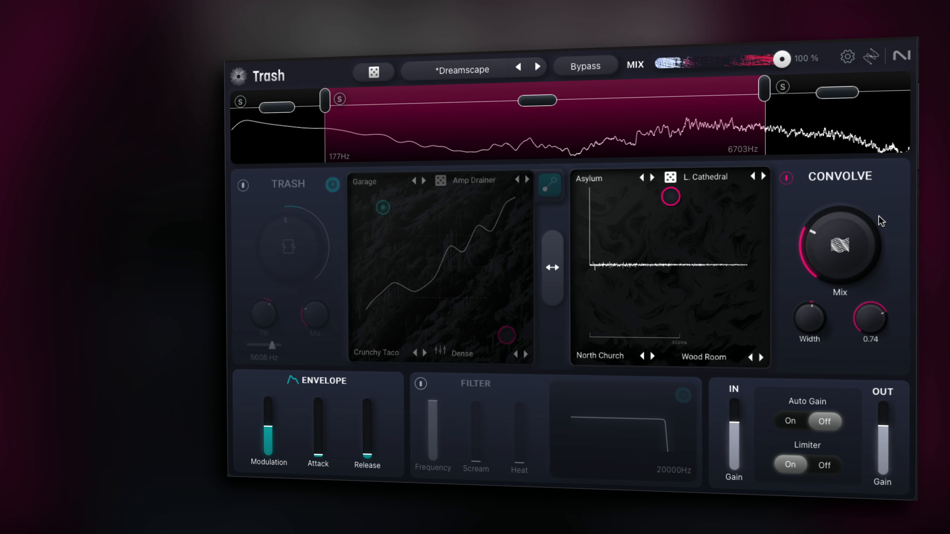
click(839, 152)
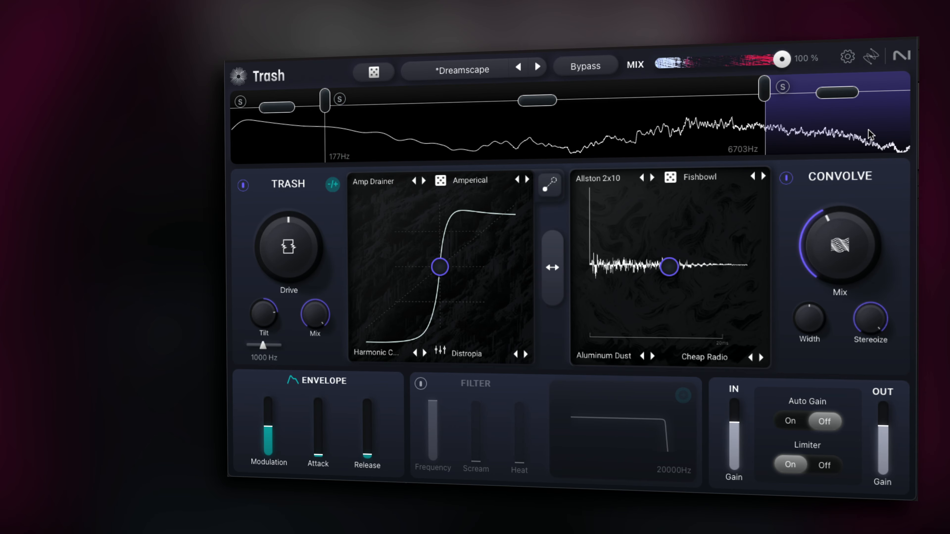
Step: Turn the high band's Convolve Mix fully down, lower its Stereoize, and stop playback
drag(840, 245, 840, 400)
drag(881, 326, 881, 374)
key(space)
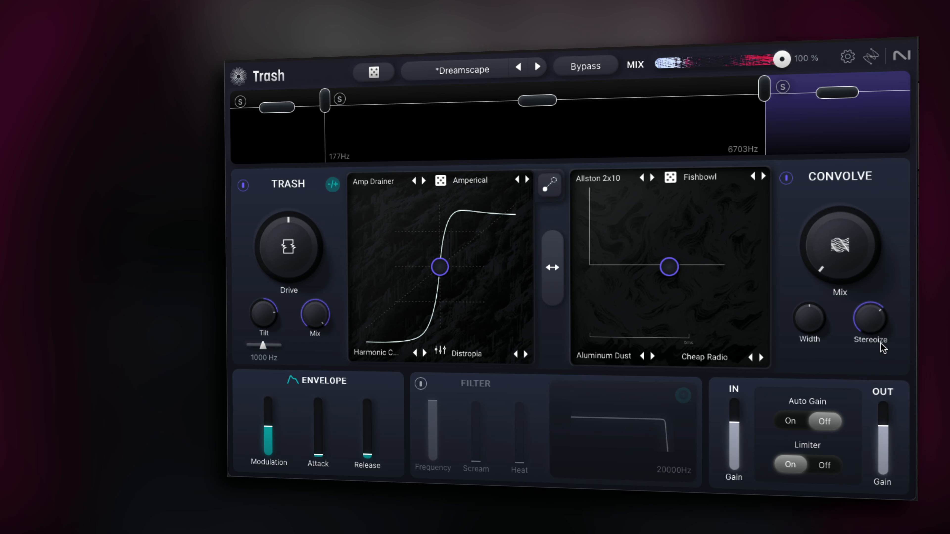
Step: Set the high band's Convolve Width to 0.00 and raise its Mix slightly
mouse_move(817, 333)
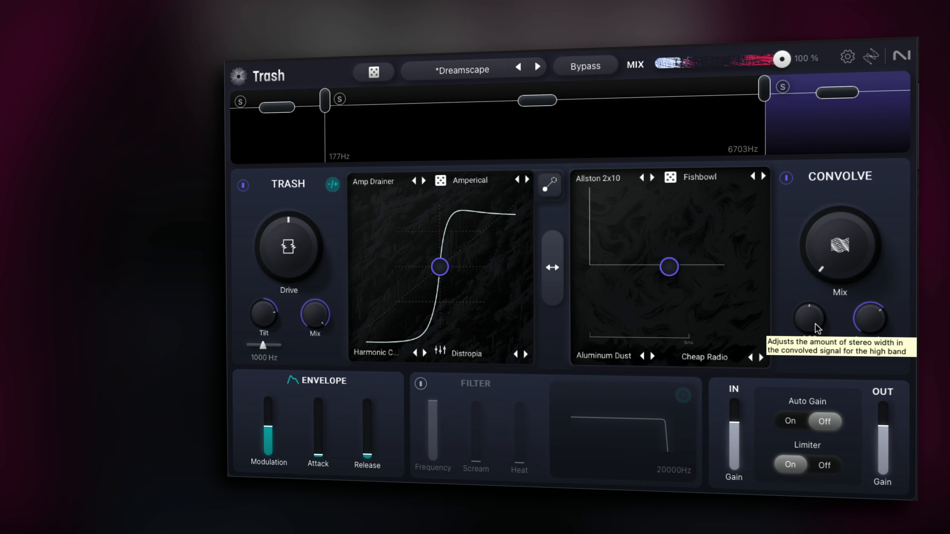
drag(816, 324, 815, 363)
key(space)
drag(816, 325, 815, 382)
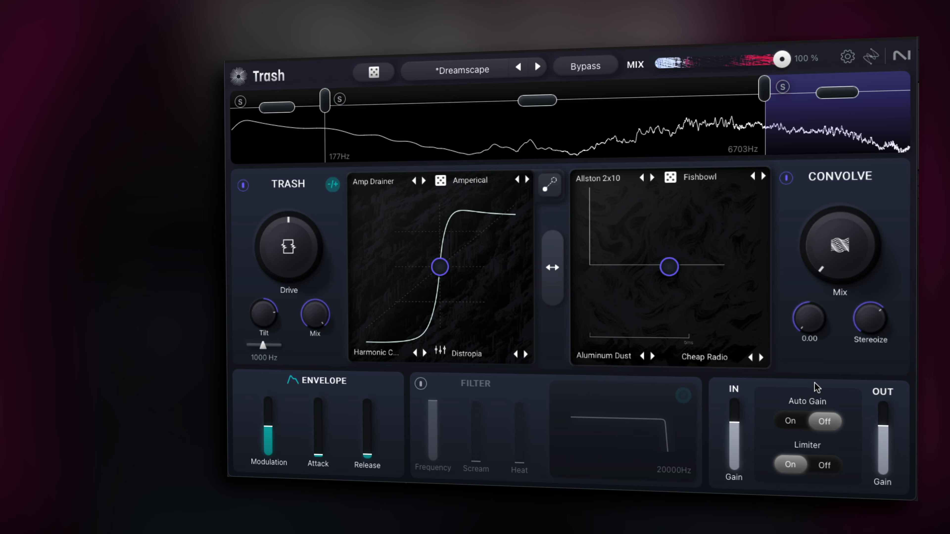
drag(843, 250, 841, 225)
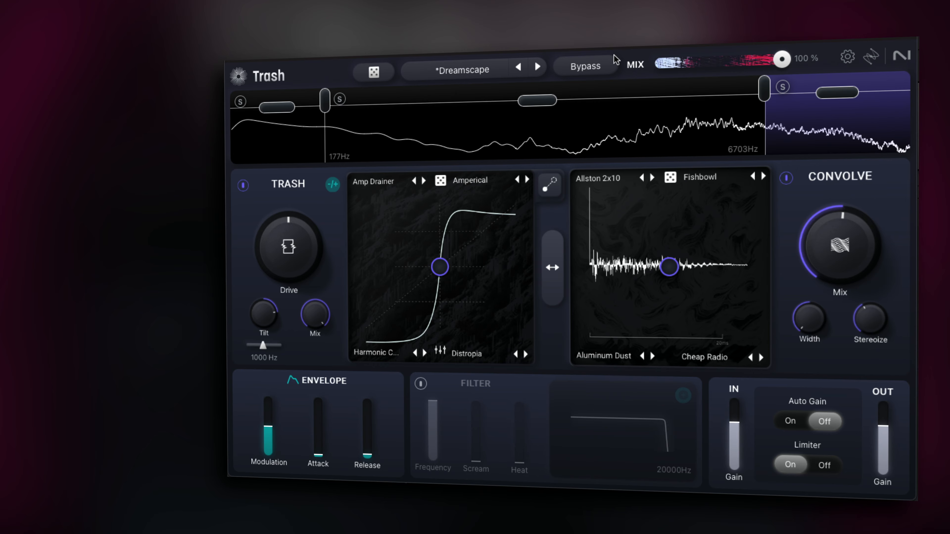
Step: Select the mid band and set its Convolve Mix to 0.68, raise Width and set Stereoize to 0.88
click(563, 127)
drag(834, 258, 839, 76)
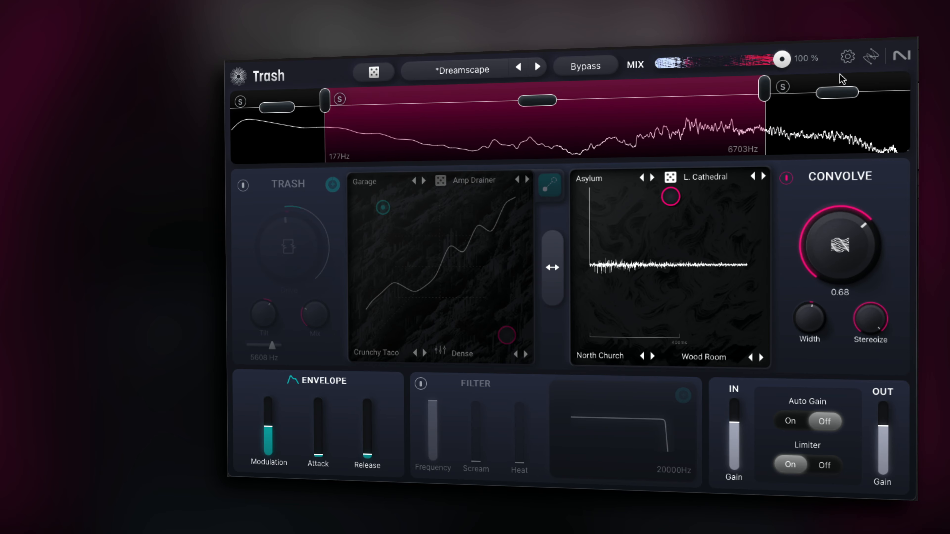
drag(809, 318, 806, 202)
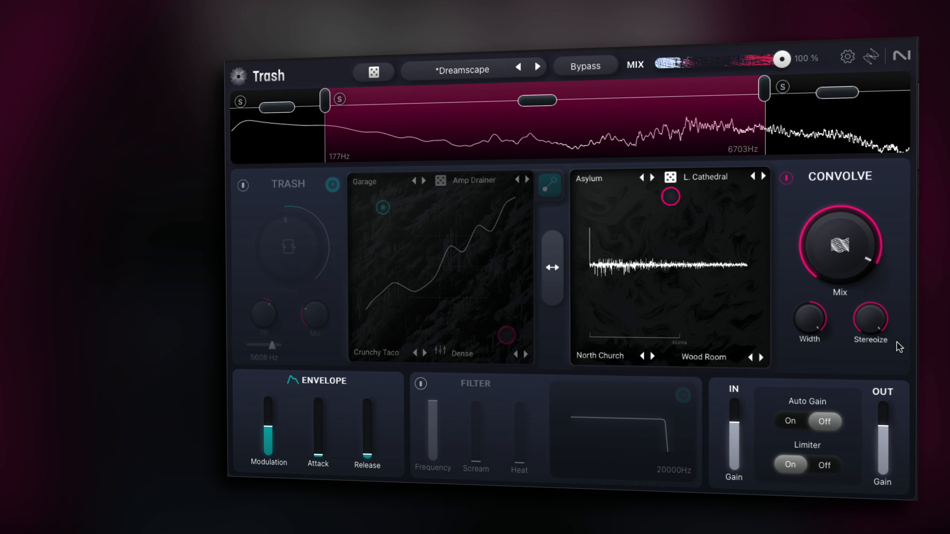
drag(864, 309, 819, 498)
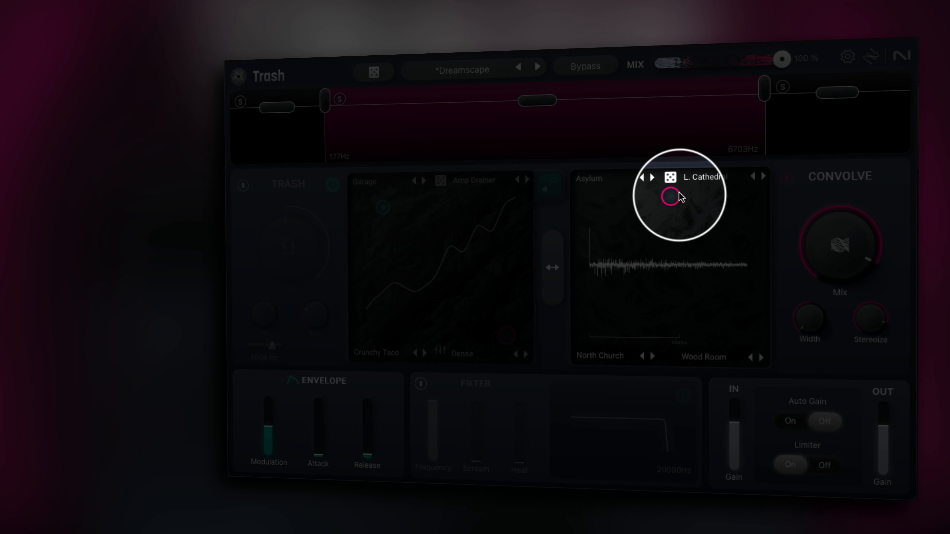
Step: Move the mid band's Convolve XY puck to the lower left of the pad
drag(675, 197, 622, 360)
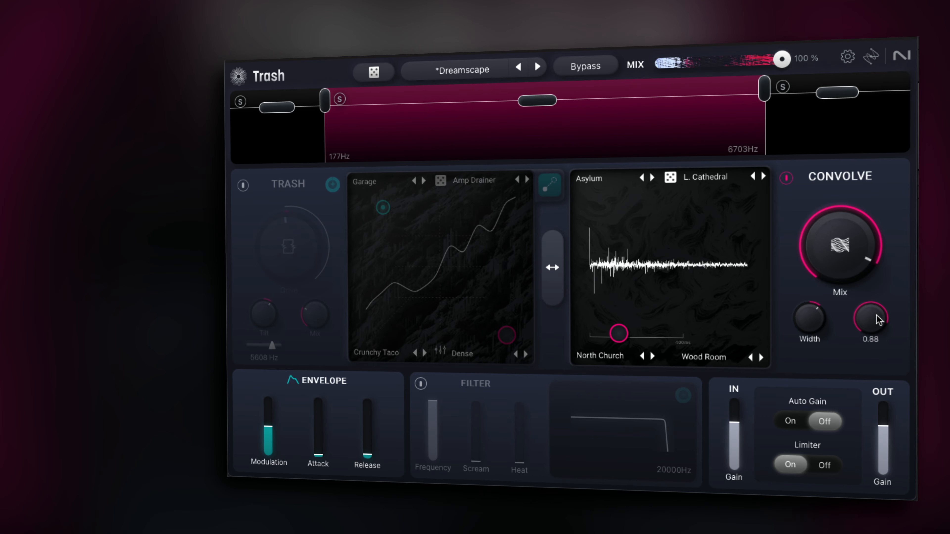
drag(620, 332, 598, 197)
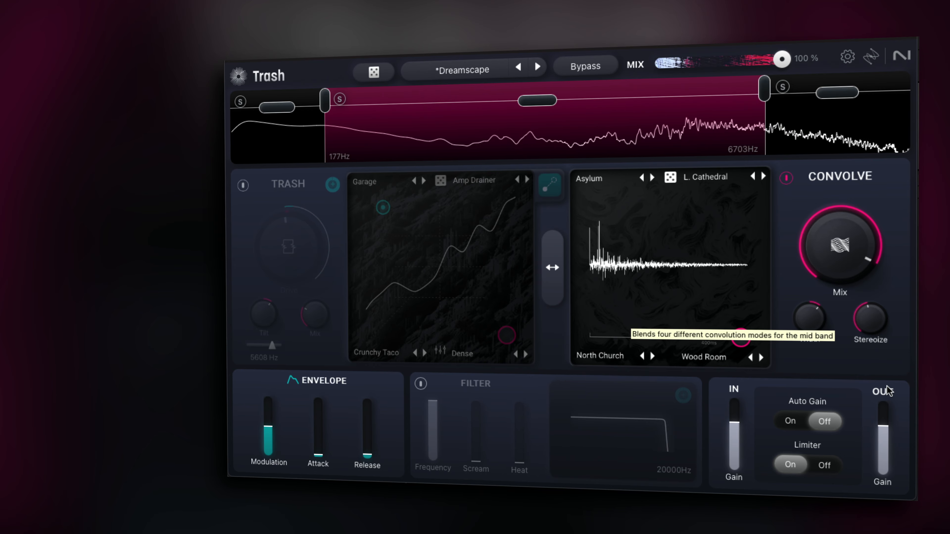
drag(740, 196, 586, 300)
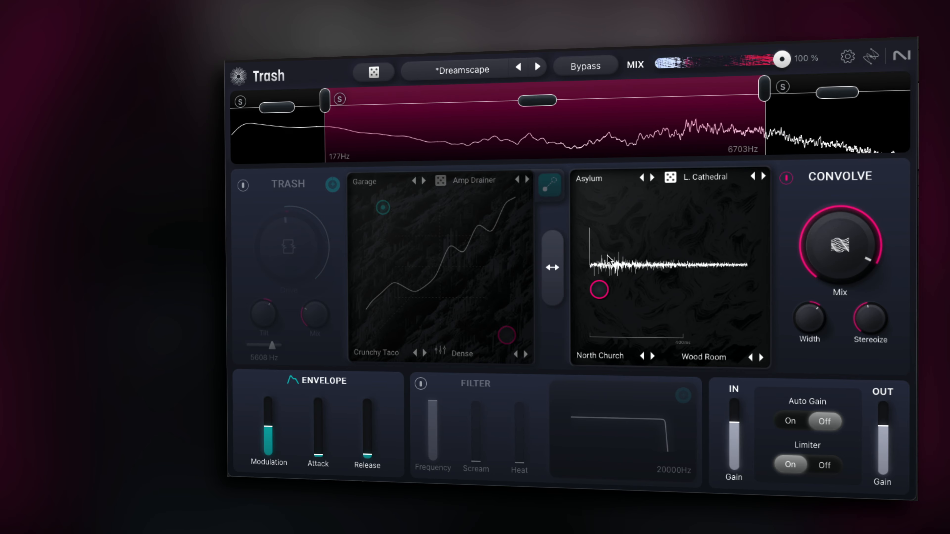
Step: Change the bottom-left convolution mode to S. Cathedral and the bottom-right mode to R. Concert
click(651, 356)
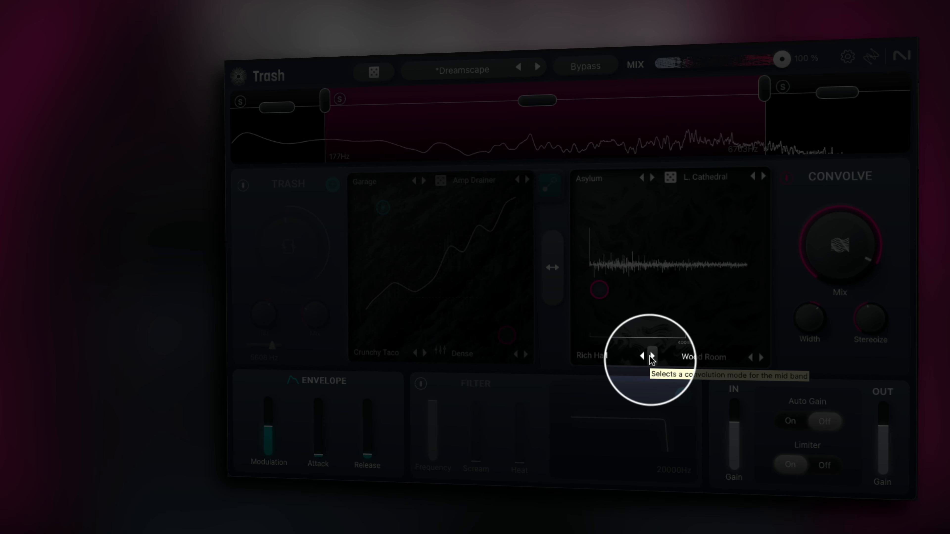
click(651, 356)
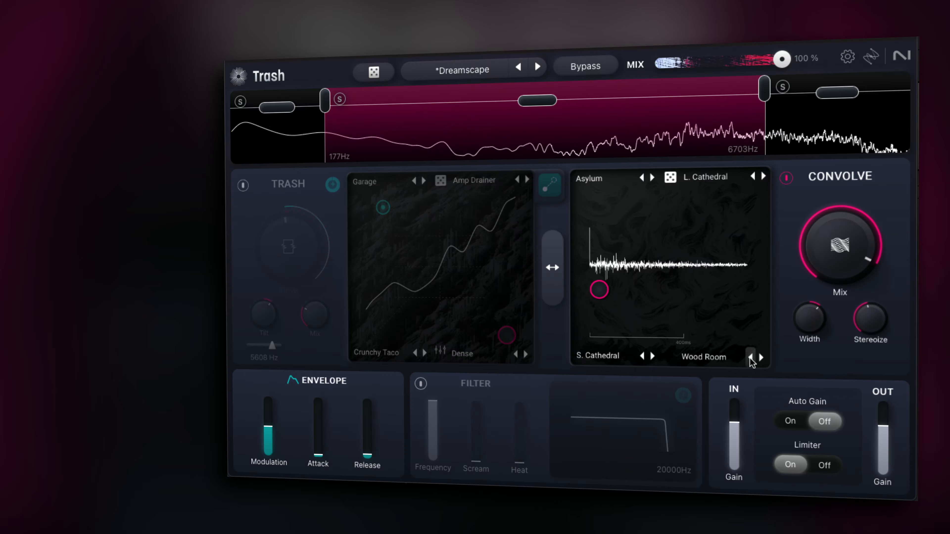
click(757, 358)
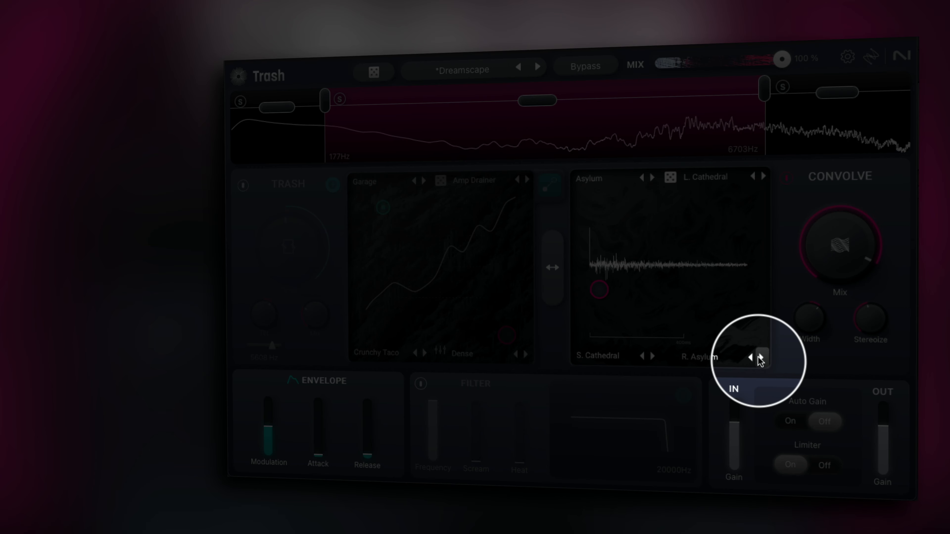
click(759, 358)
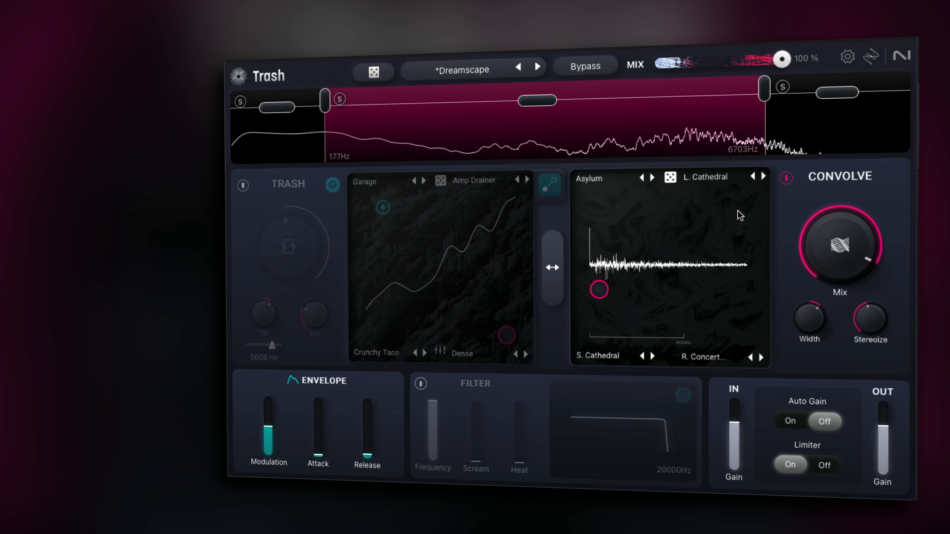
Step: Browse the top-left convolution mode list through the Reverse, FX and Amps categories
click(621, 179)
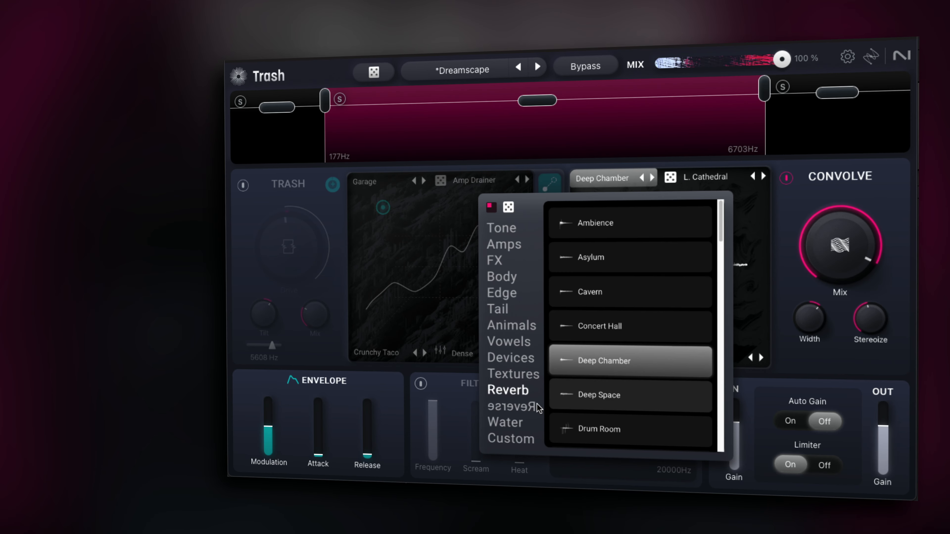
click(530, 407)
click(494, 260)
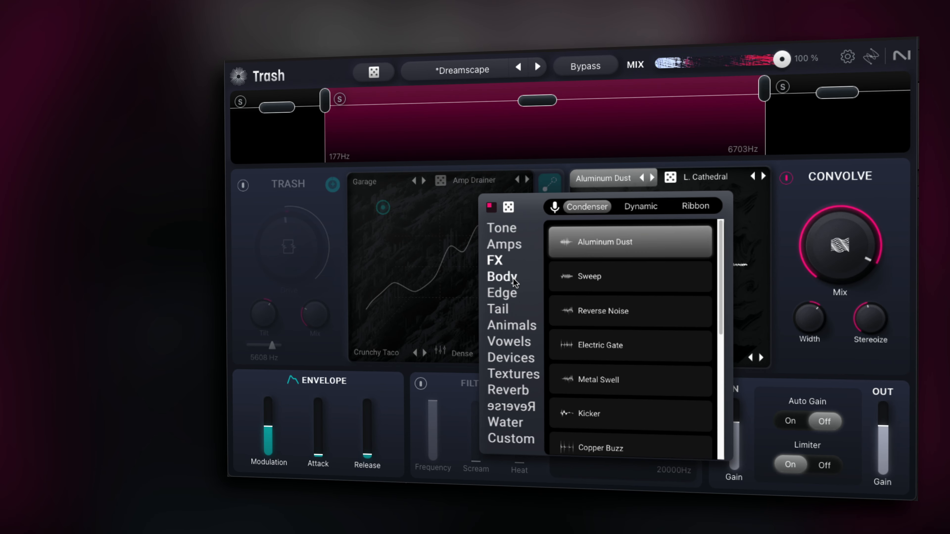
click(623, 269)
click(650, 206)
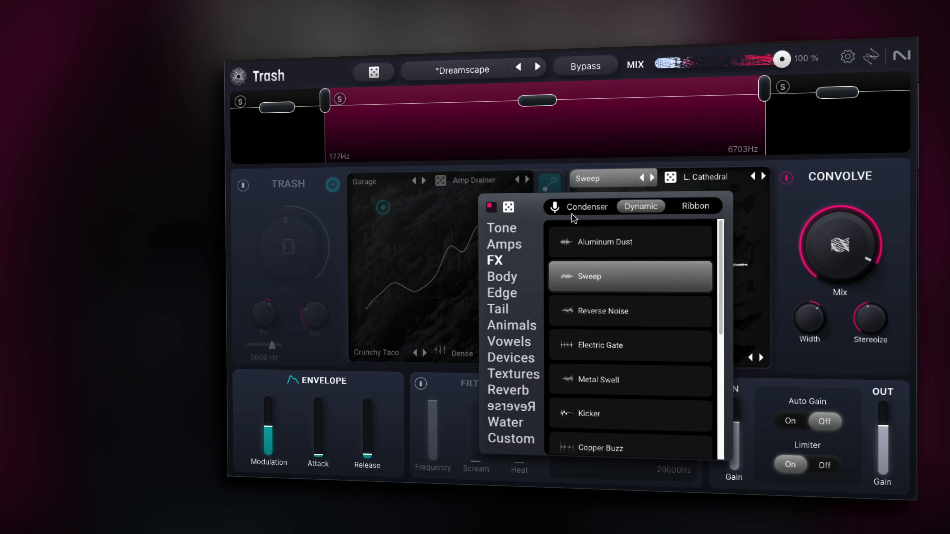
click(509, 207)
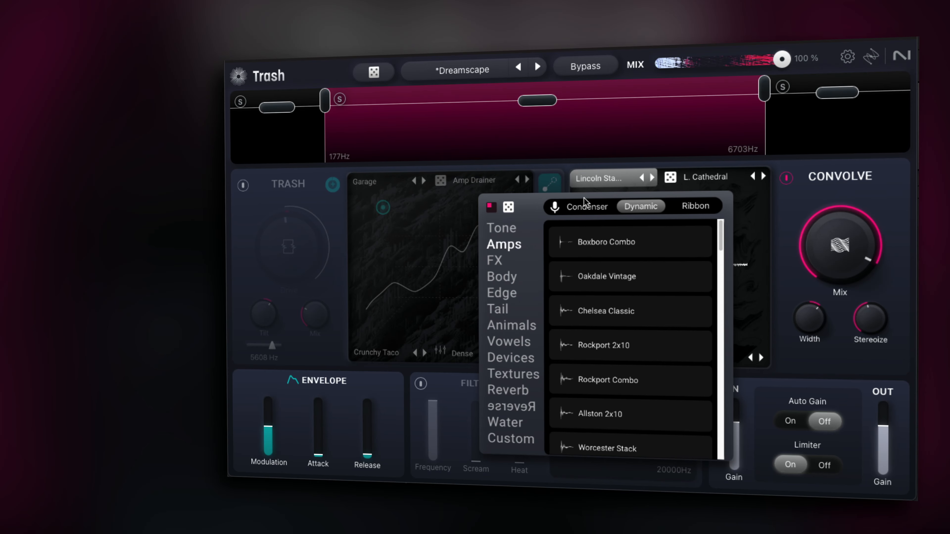
Step: Randomize the mid band's four convolution modes and move the XY puck right of centre
click(669, 179)
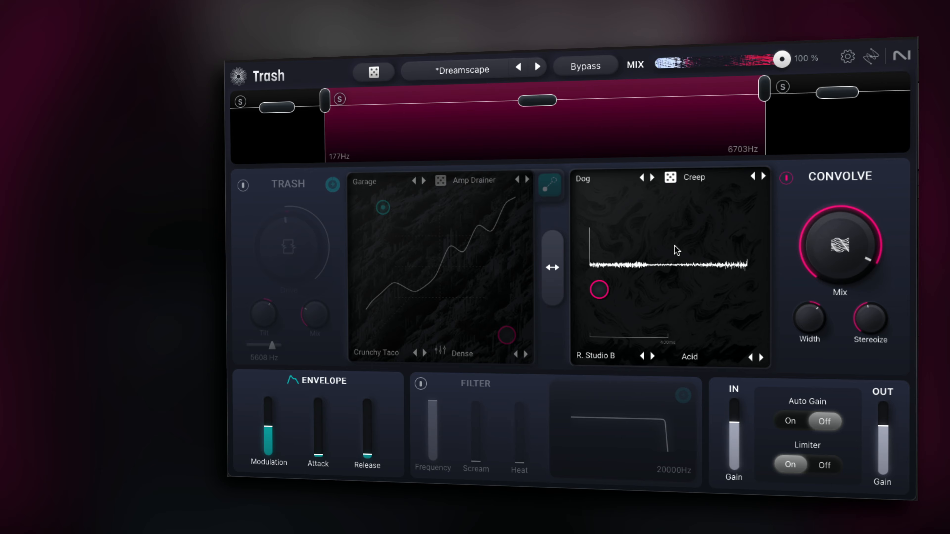
drag(674, 253, 741, 247)
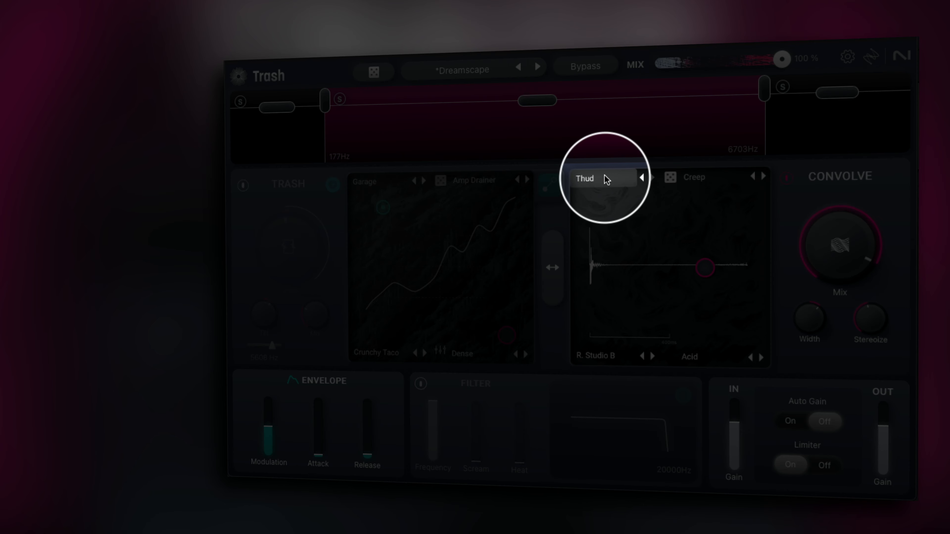
Step: Open the mid band's top-left convolution mode list and view the Custom category
click(607, 180)
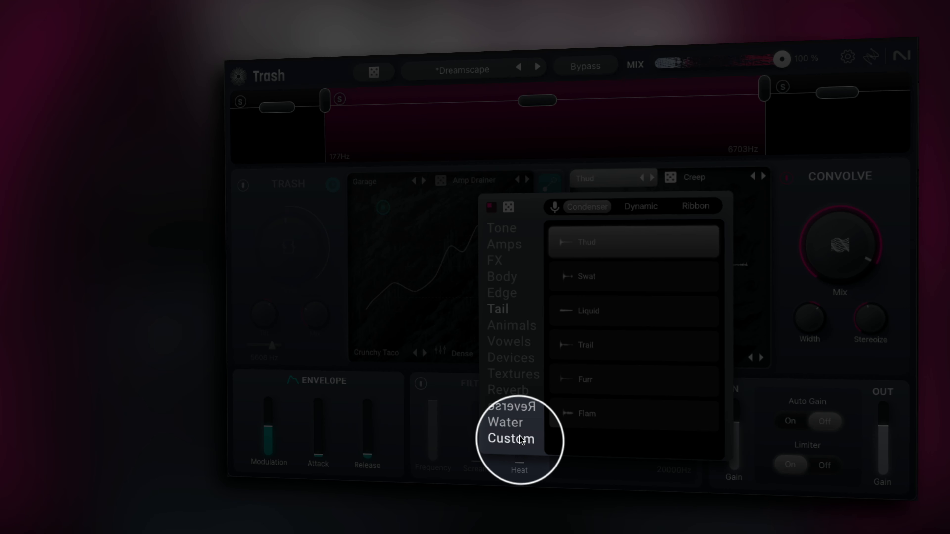
click(521, 439)
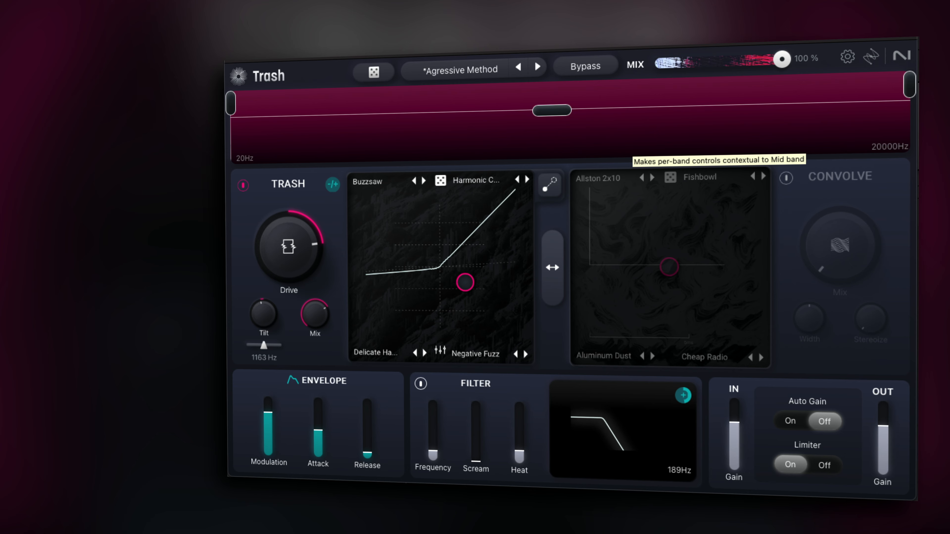
Step: Enable the filter, raise its frequency to 11450 Hz and set the filter's modulation amount to 100%
drag(685, 397, 680, 401)
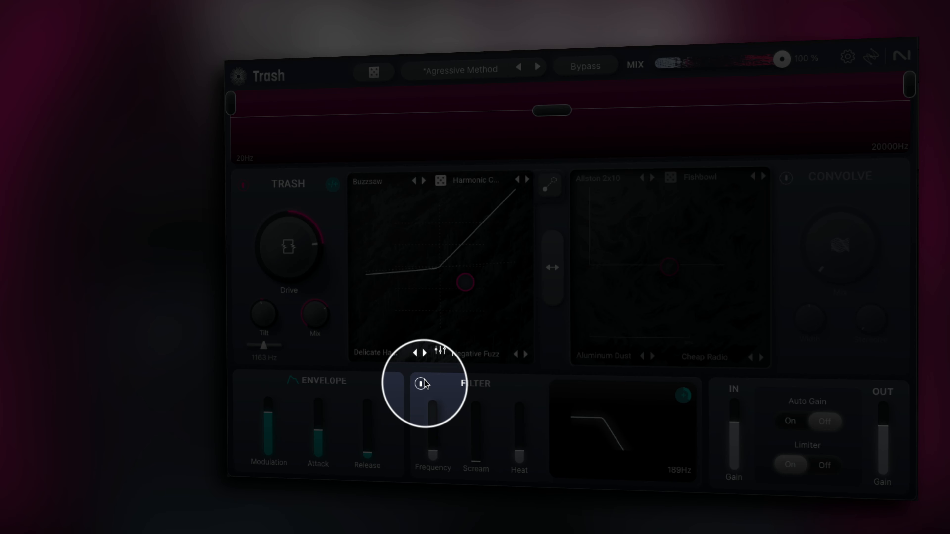
click(422, 383)
click(423, 381)
drag(433, 453, 432, 408)
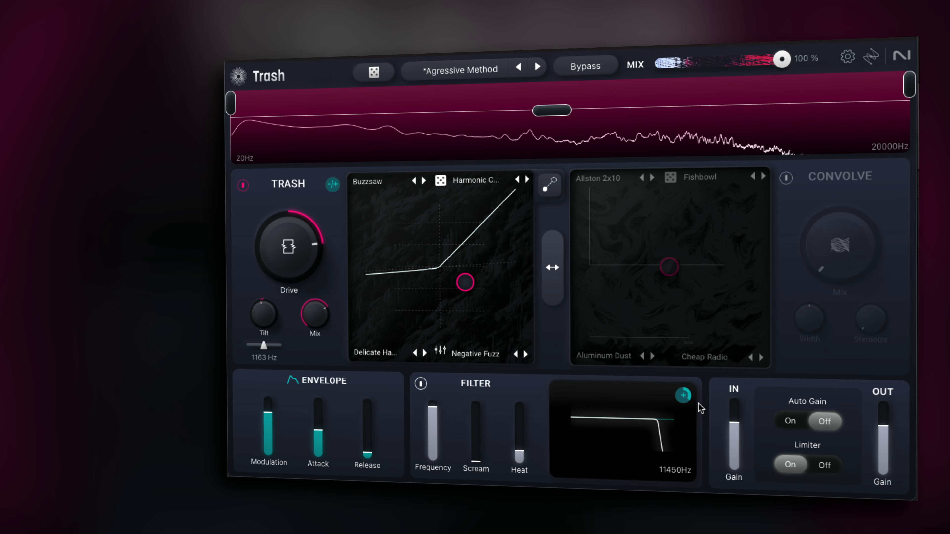
click(687, 395)
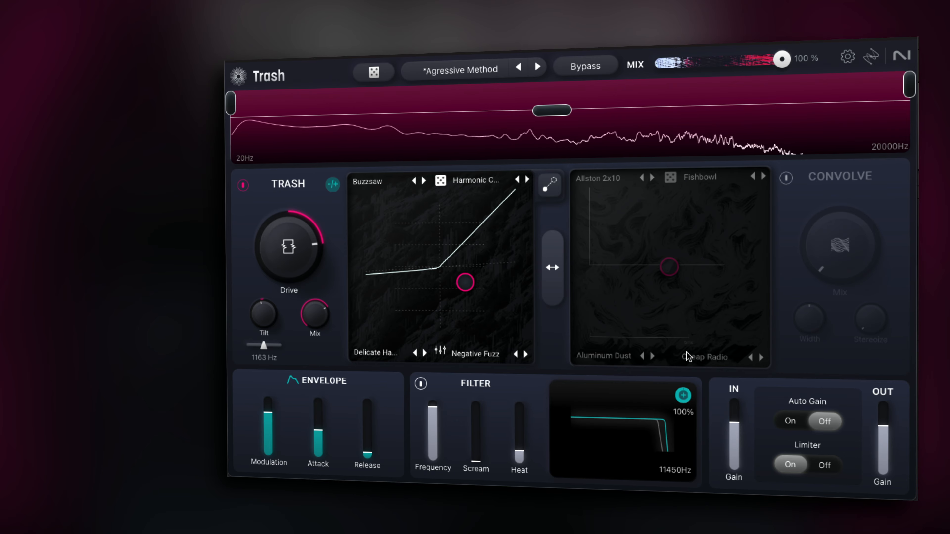
Step: Set the filter frequency to 1700 Hz and raise Scream to 2.2
drag(433, 408, 437, 437)
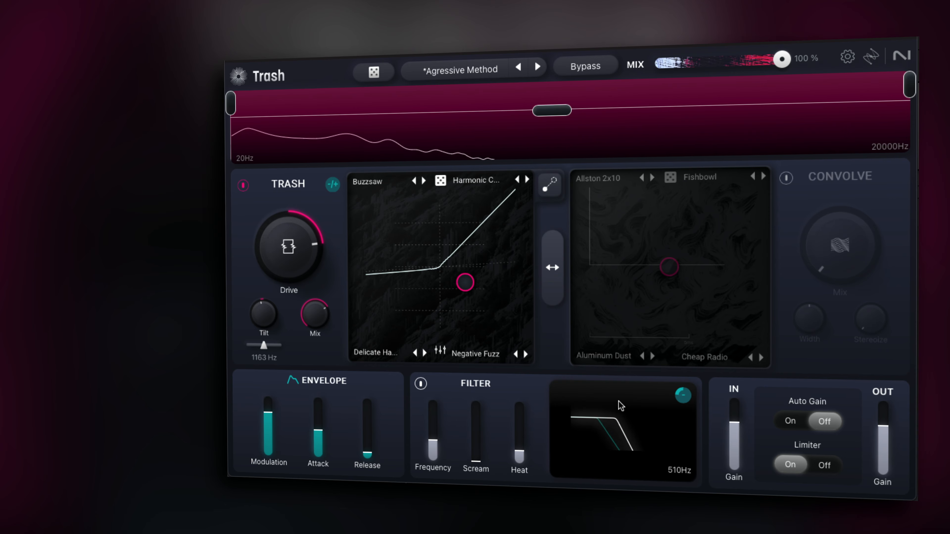
mouse_move(678, 396)
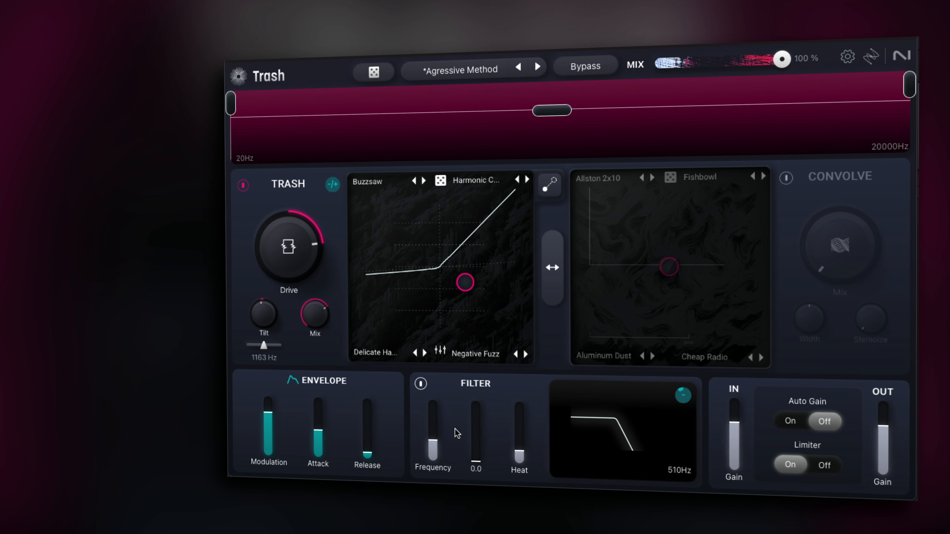
drag(433, 440, 433, 427)
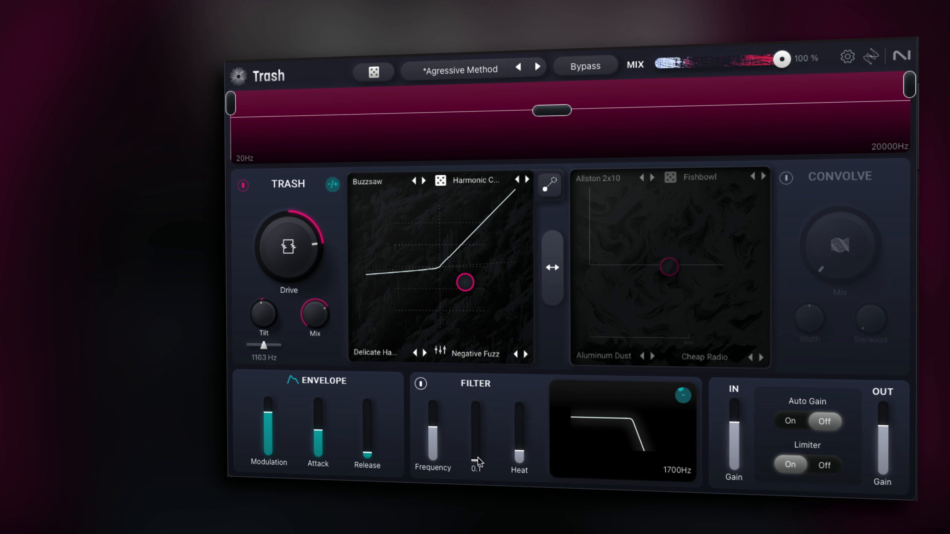
drag(478, 453, 479, 430)
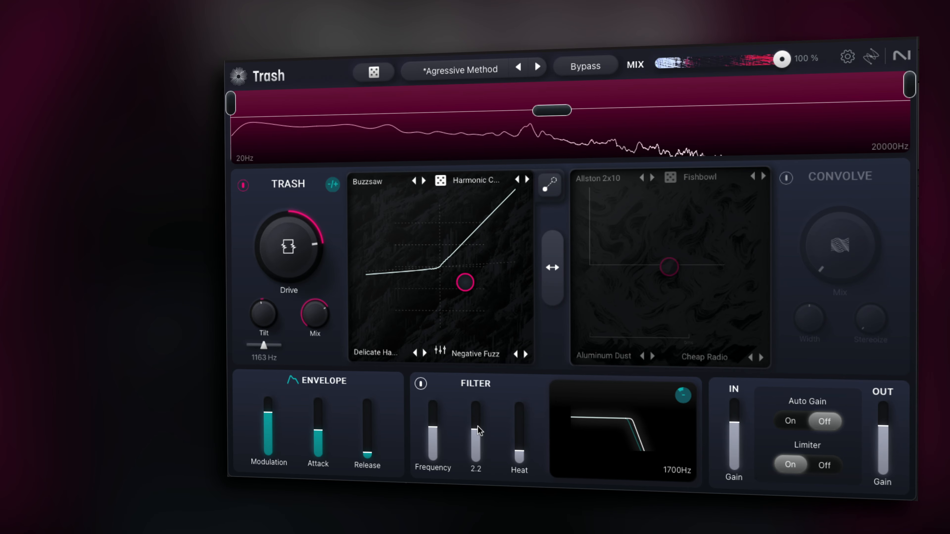
Step: Raise the filter modulation amount, try a 361 Hz filter frequency and reset the frequency to 20000 Hz
drag(679, 397, 692, 326)
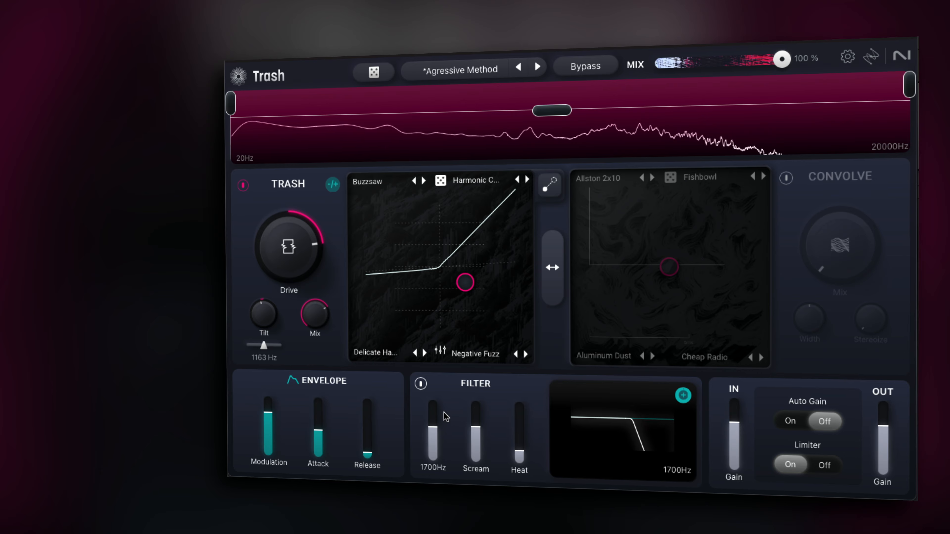
drag(444, 413, 448, 437)
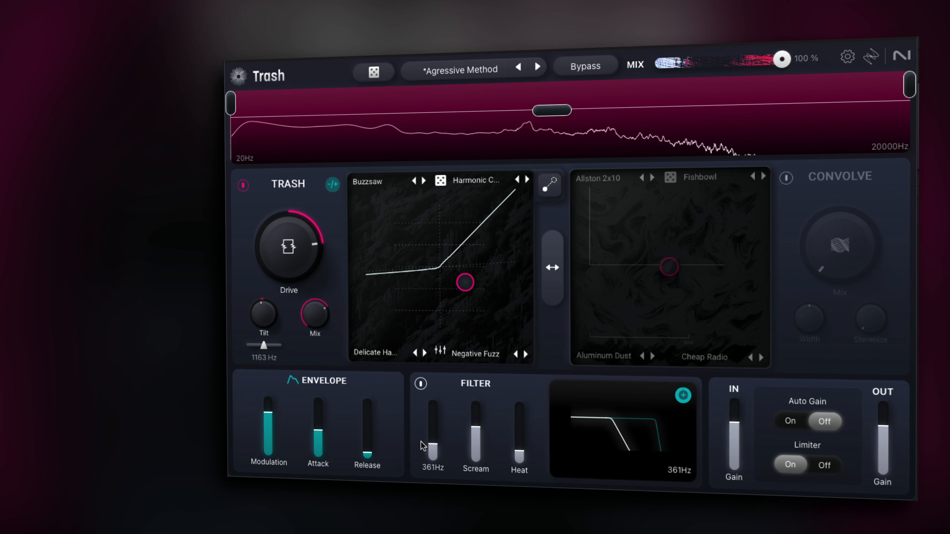
double_click(430, 445)
Step: Set Scream to 0, the filter frequency to 305 Hz and Heat to 20.8 dB
drag(476, 426, 475, 415)
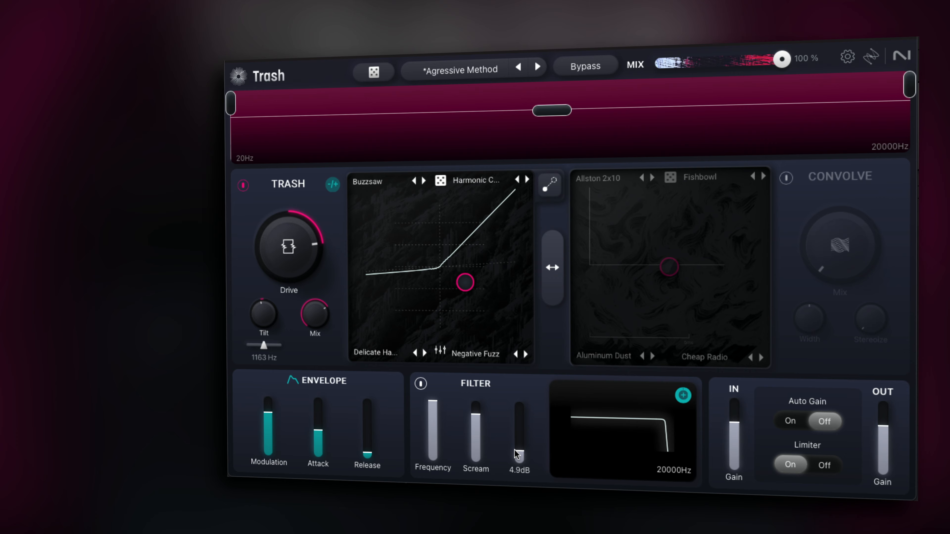
drag(518, 454, 518, 446)
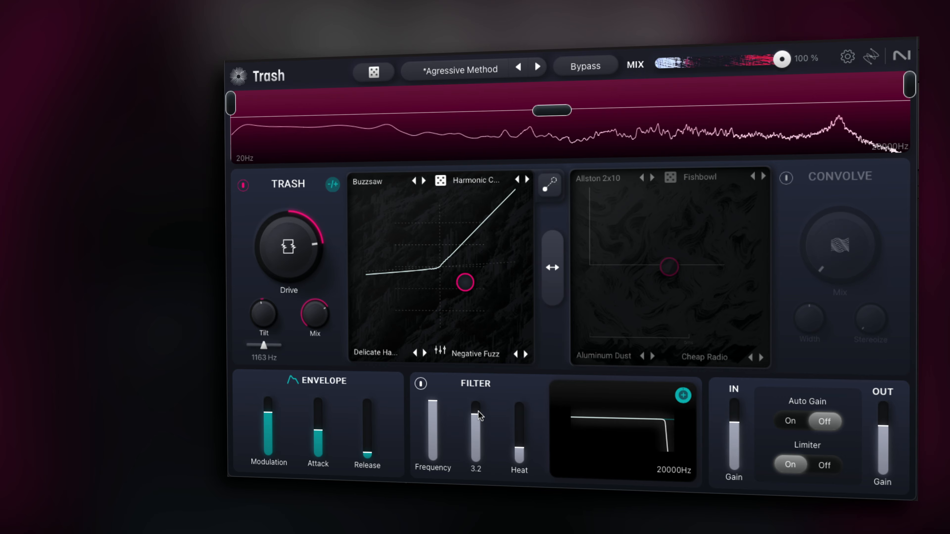
drag(478, 412, 479, 473)
drag(433, 431, 433, 446)
drag(519, 448, 520, 415)
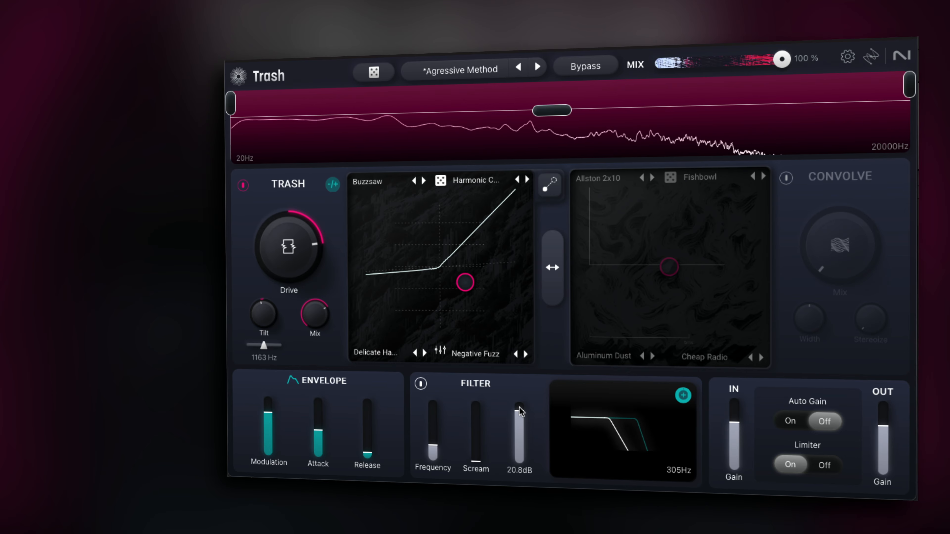
Step: Set the filter frequency to 273 Hz and adjust the filter's modulation amount
drag(680, 396, 676, 417)
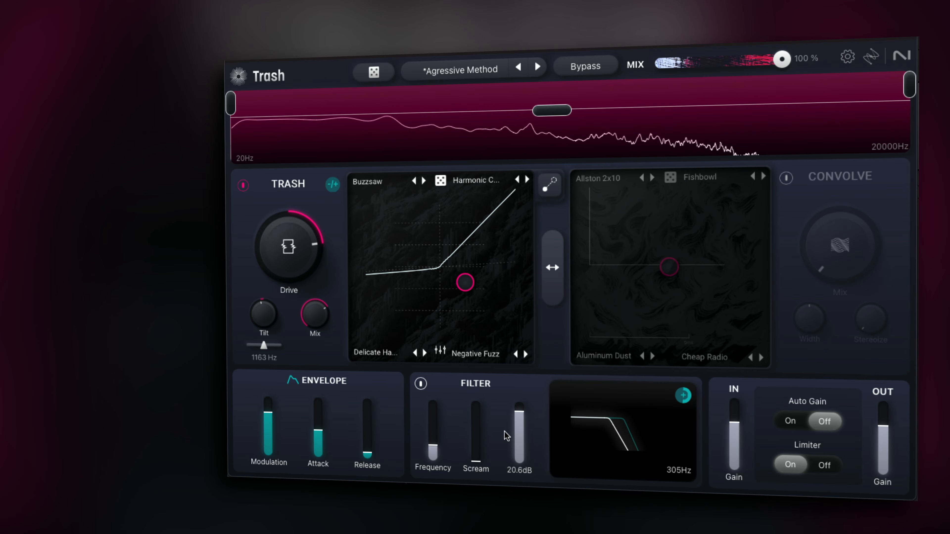
mouse_move(438, 443)
mouse_down()
mouse_move(438, 435)
mouse_move(440, 449)
mouse_up()
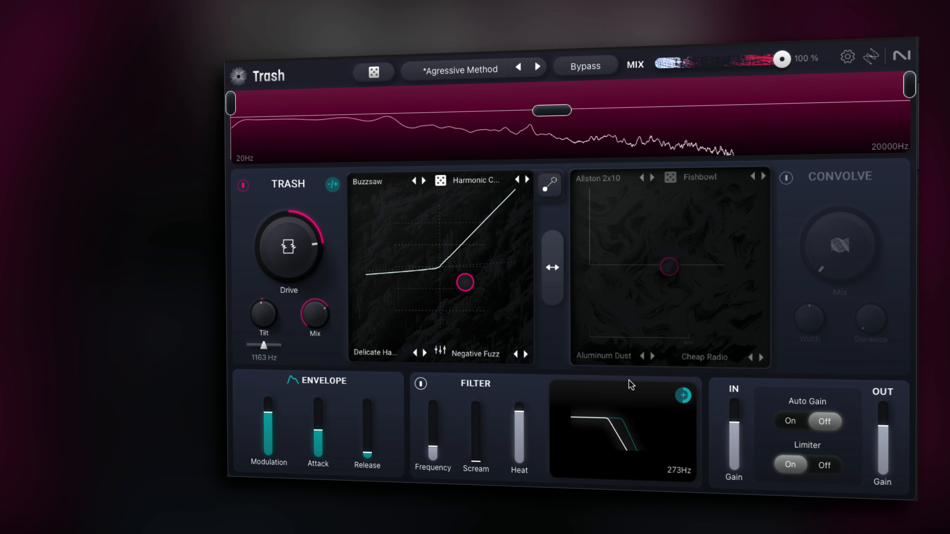
mouse_move(682, 400)
mouse_down()
mouse_move(685, 436)
mouse_move(683, 392)
mouse_up()
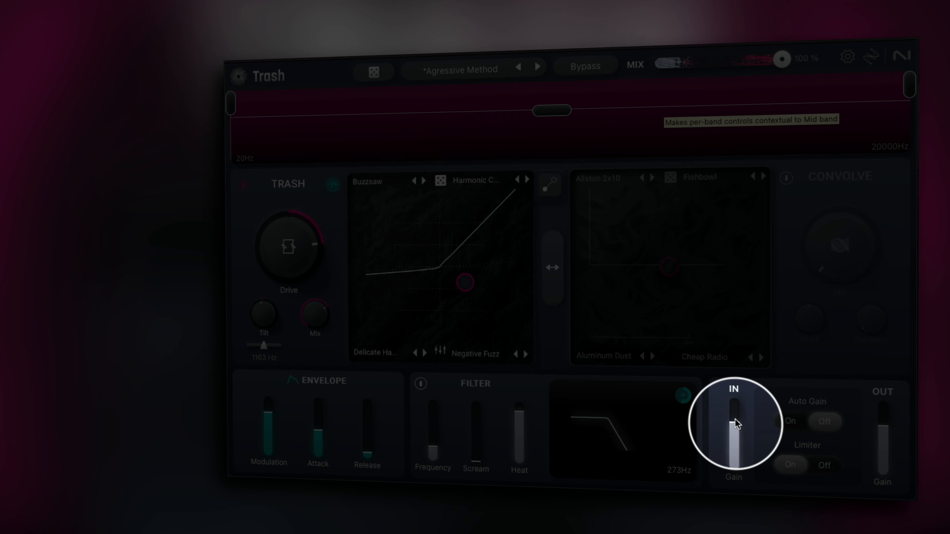
Step: Adjust the input gain, set the output gain to 0.0 dB and switch Auto Gain on
drag(735, 428, 735, 405)
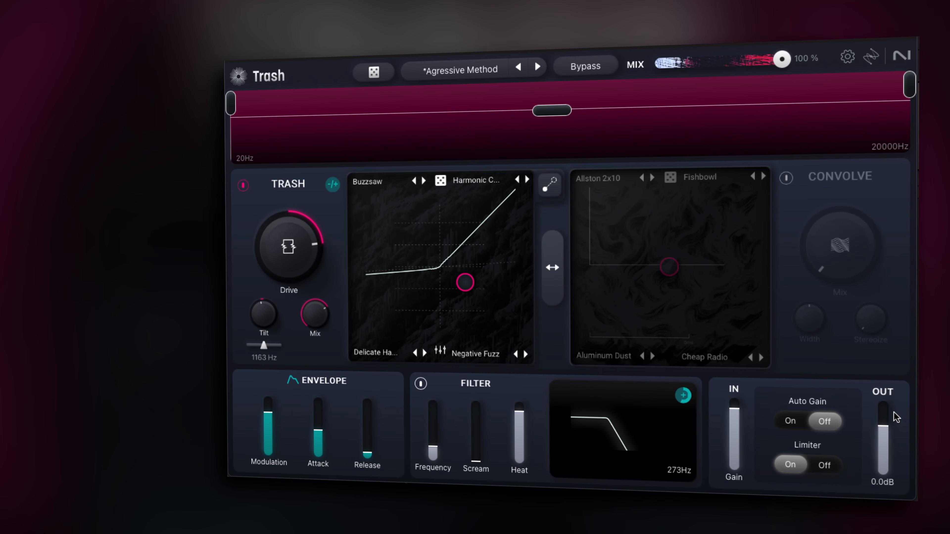
mouse_move(889, 425)
mouse_down()
mouse_move(886, 476)
mouse_move(887, 411)
mouse_up()
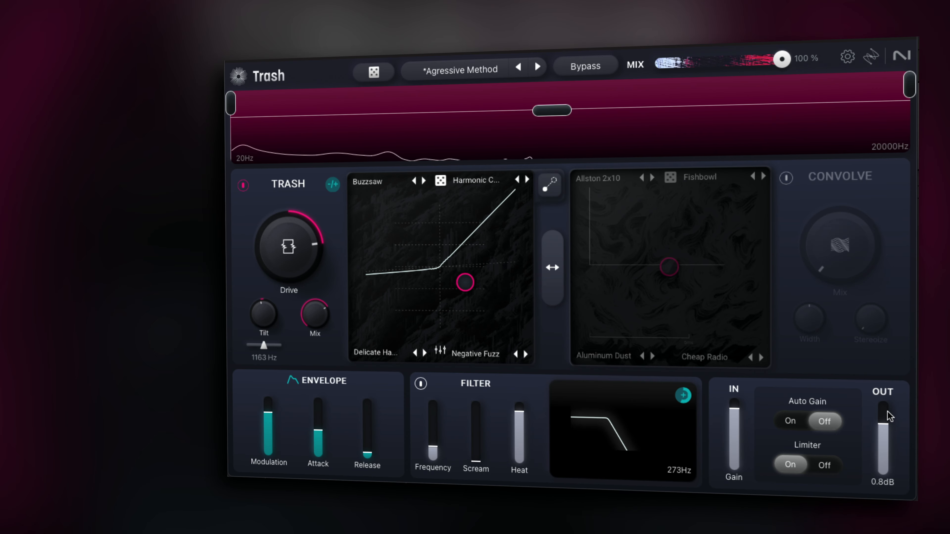
click(791, 421)
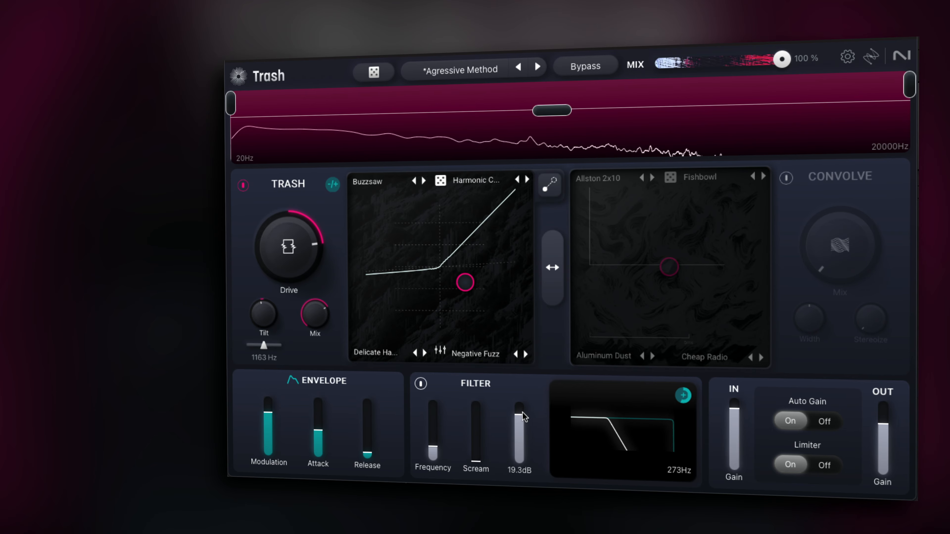
Step: Lower Heat to its minimum and toggle Auto Gain off and back on
drag(520, 412, 524, 455)
click(822, 422)
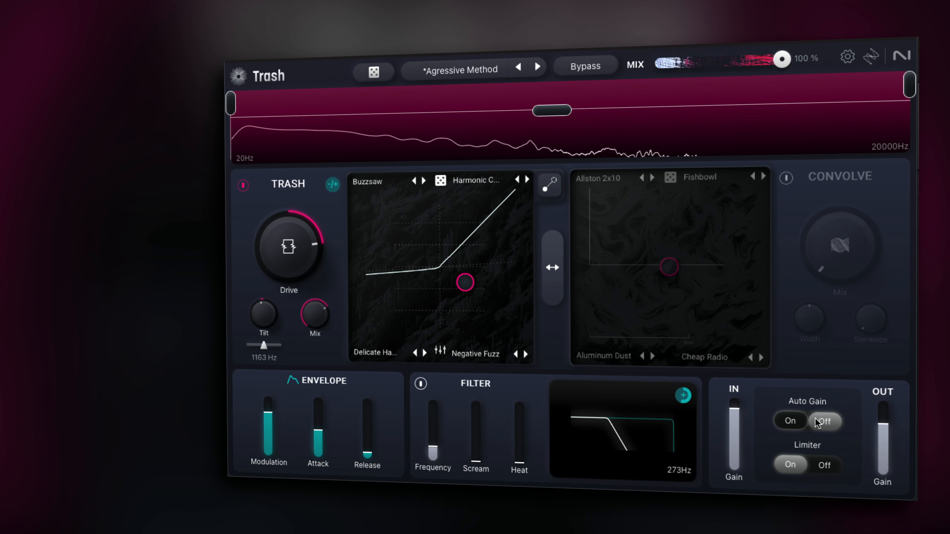
click(792, 422)
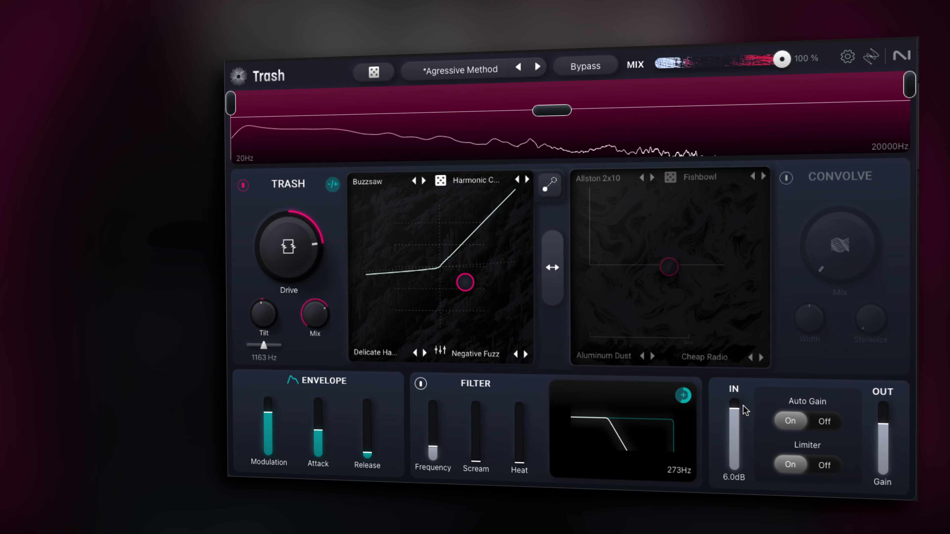
Step: Fine-tune the input and output gain and switch the Limiter off
mouse_move(734, 408)
mouse_down()
mouse_move(733, 462)
mouse_move(731, 414)
mouse_up()
drag(884, 421, 883, 423)
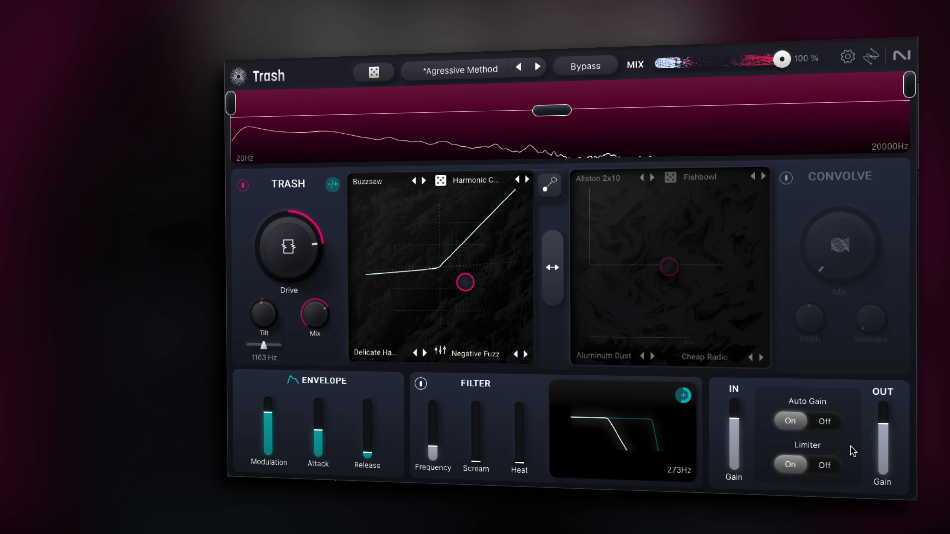
click(828, 465)
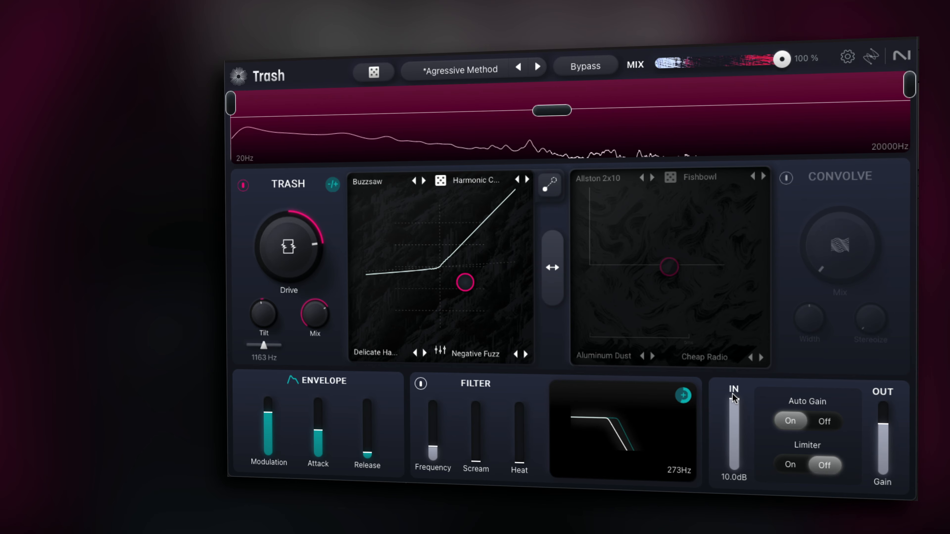
Step: Set the input gain to -20 dB and output gain to 10 dB, and switch the Limiter back on
drag(733, 394, 733, 470)
drag(892, 410, 886, 357)
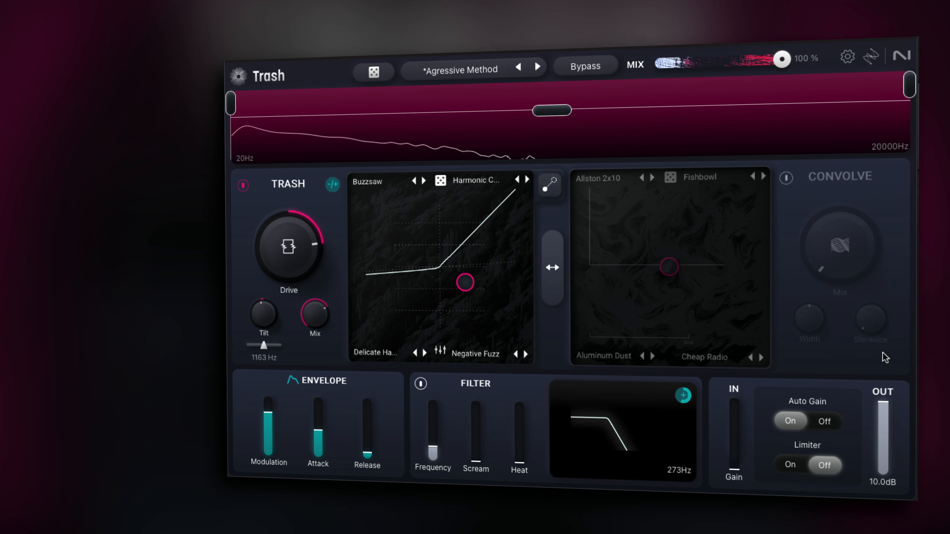
click(804, 464)
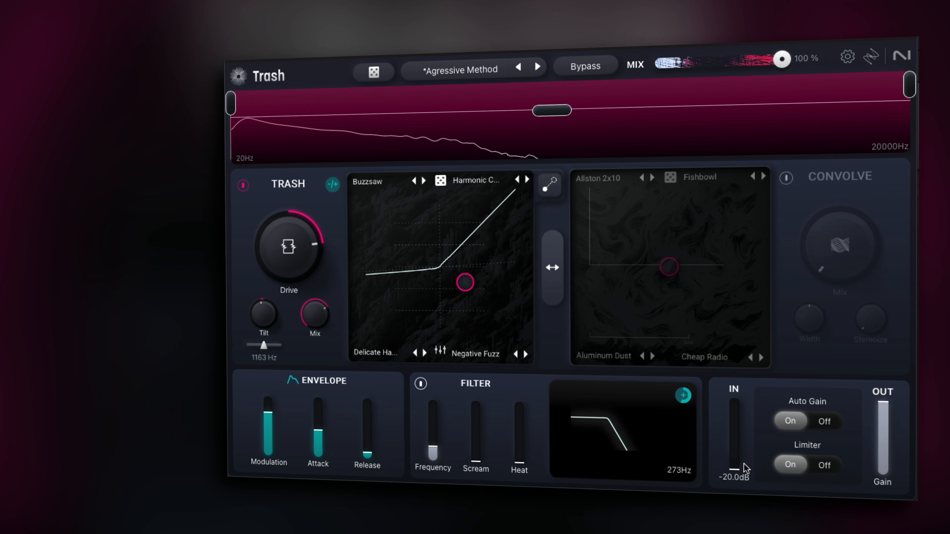
Step: Toggle the Limiter off and on again and set the input gain to -2.5 dB
drag(743, 463, 886, 426)
click(824, 465)
click(802, 464)
click(740, 426)
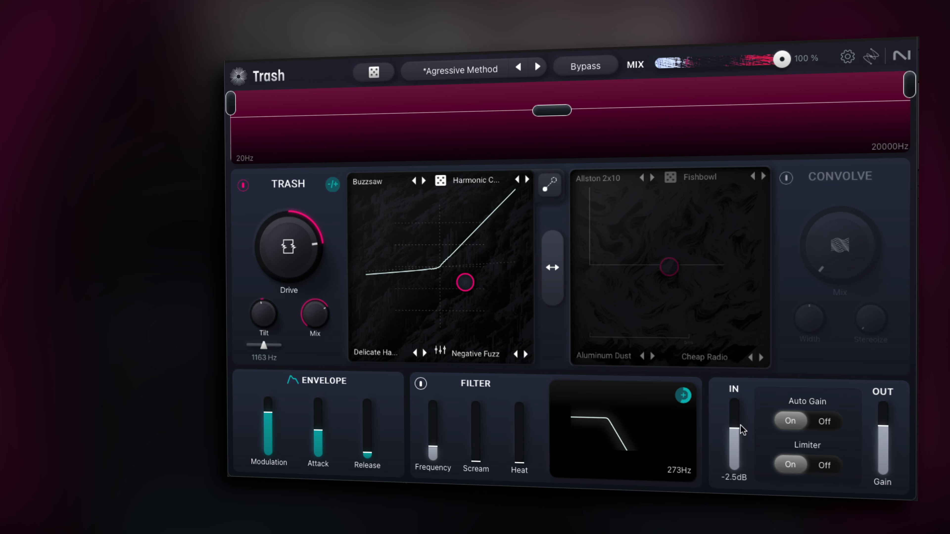